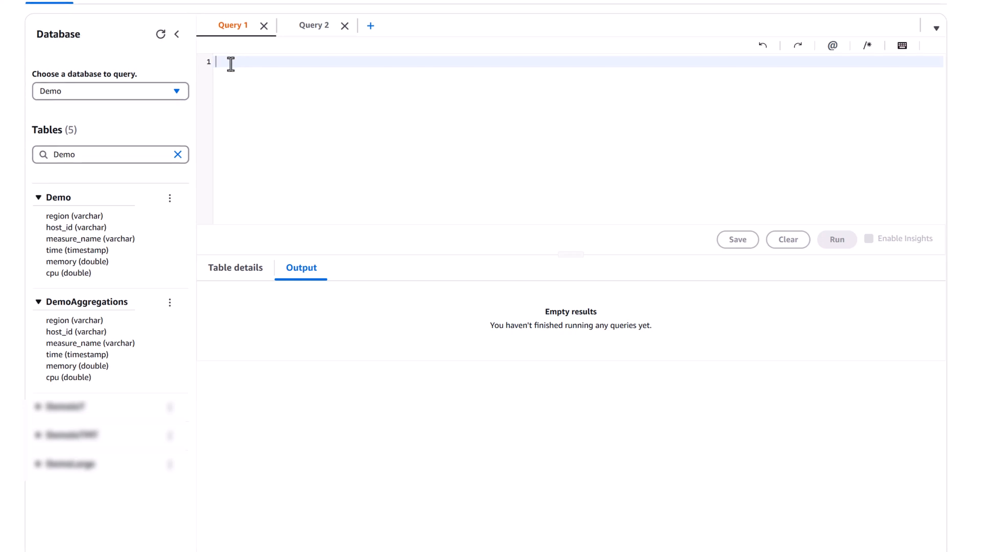
Step: Write the query select * from Demo."DemoAggregations" and run it with query insights enabled
type("SELE")
key("BackSpace")
key("BackSpace")
key("BackSpace")
key("BackSpace")
type("selec")
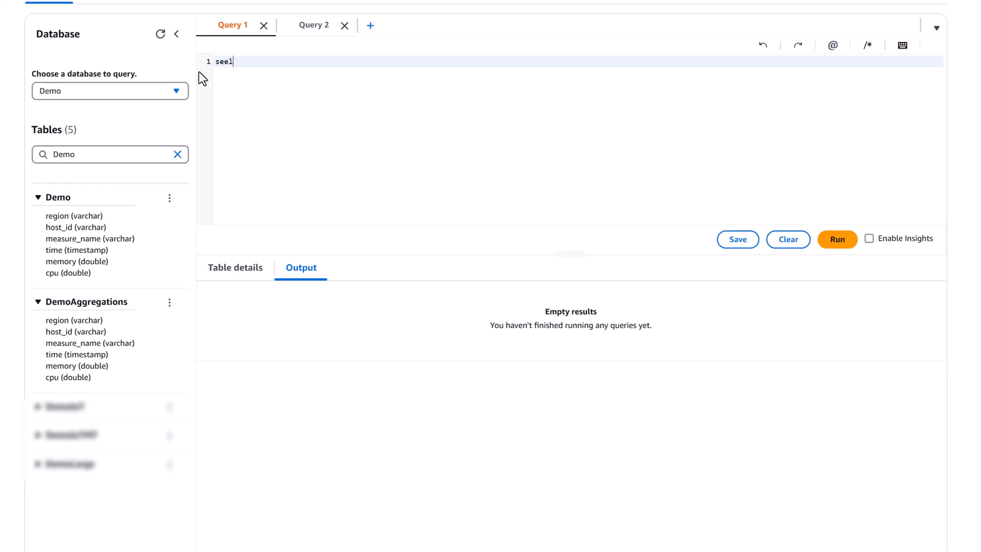
type("t * ")
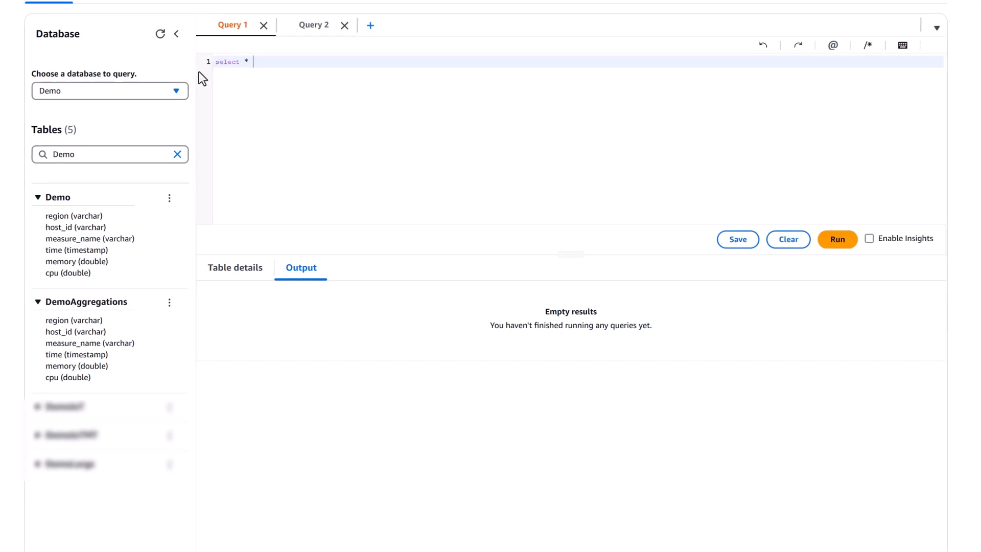
type("from Demo.")
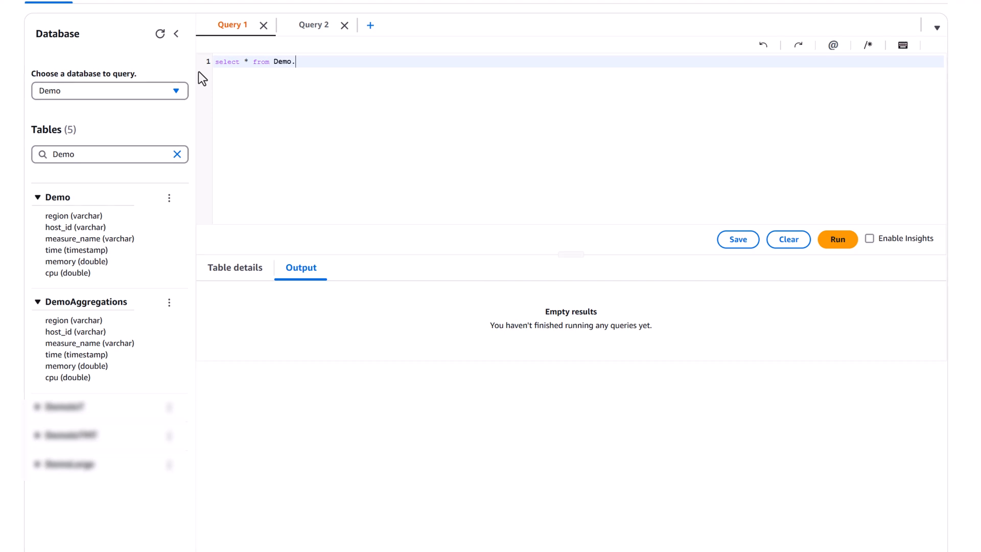
type("Dem")
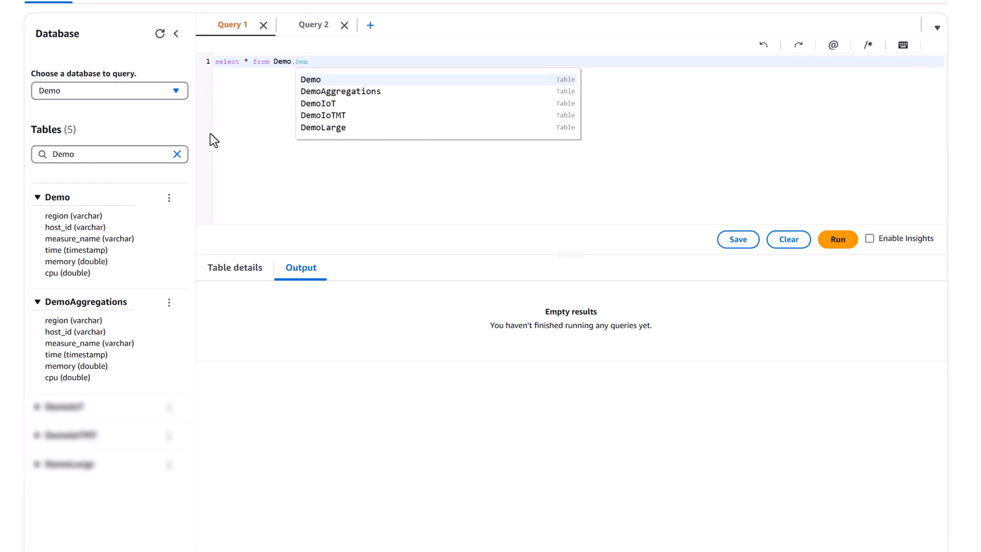
left_click(339, 98)
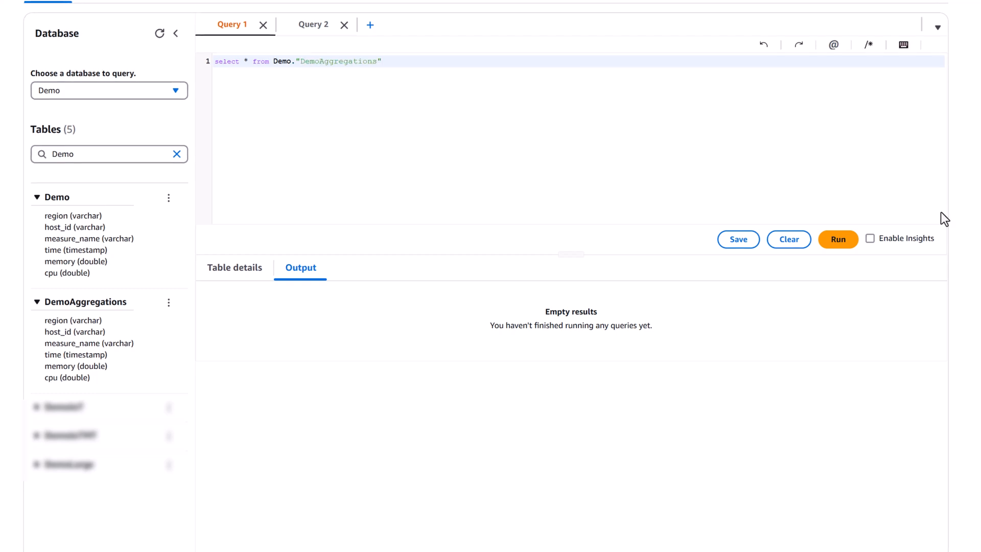
left_click(870, 238)
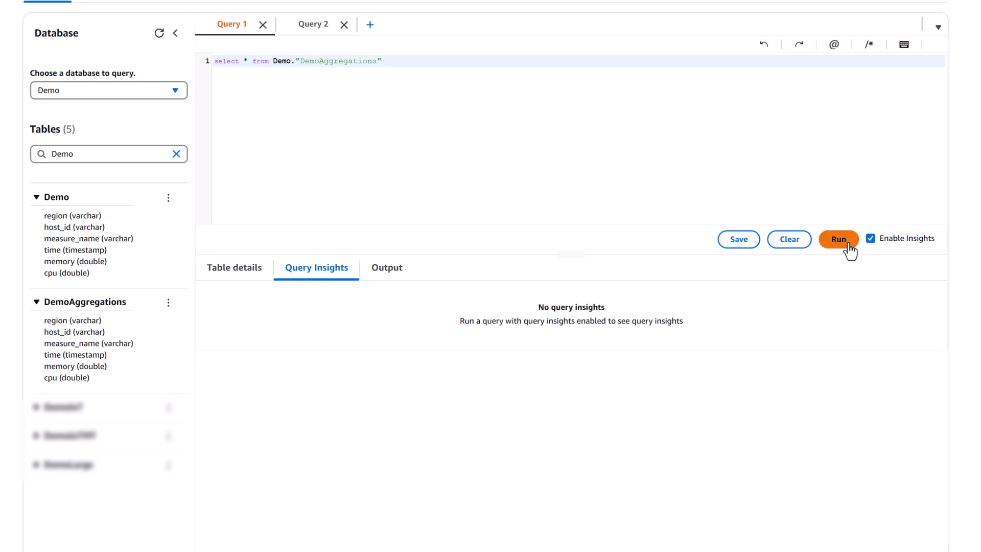
left_click(846, 245)
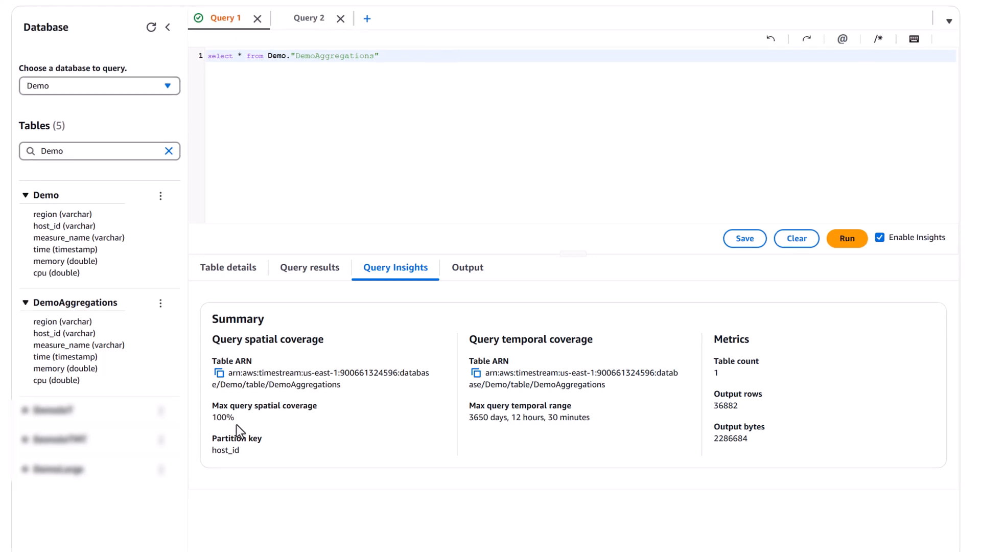
Step: Examine the unfiltered query's spatial coverage and temporal range in the insights, plus its duration and bytes scanned in the output
left_click_drag(235, 422, 217, 408)
left_click(256, 419)
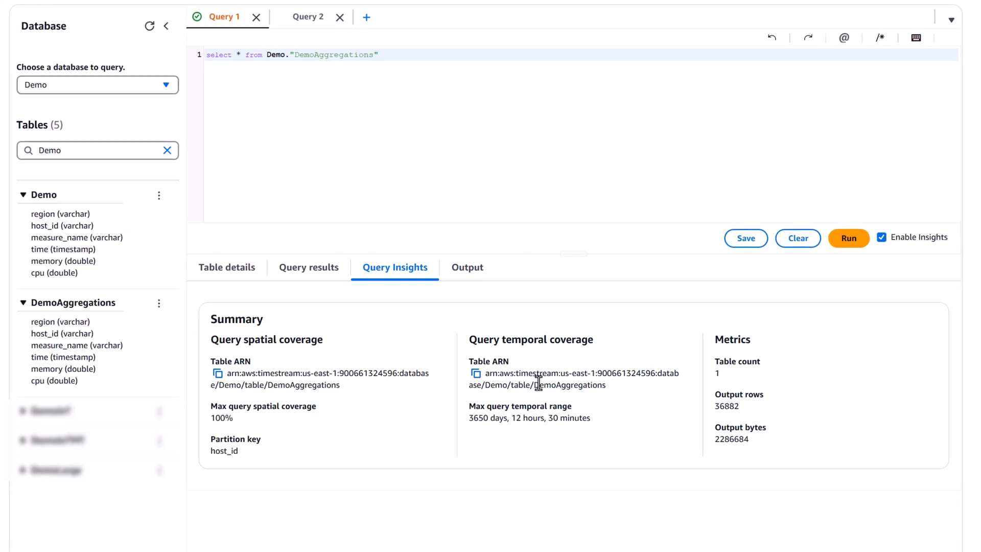
left_click_drag(475, 407, 572, 405)
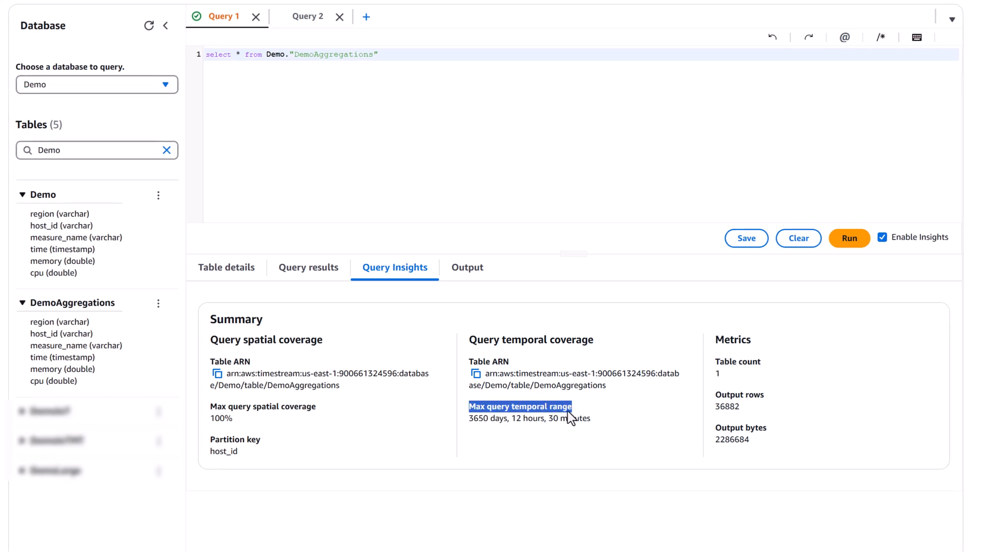
triple_click(558, 418)
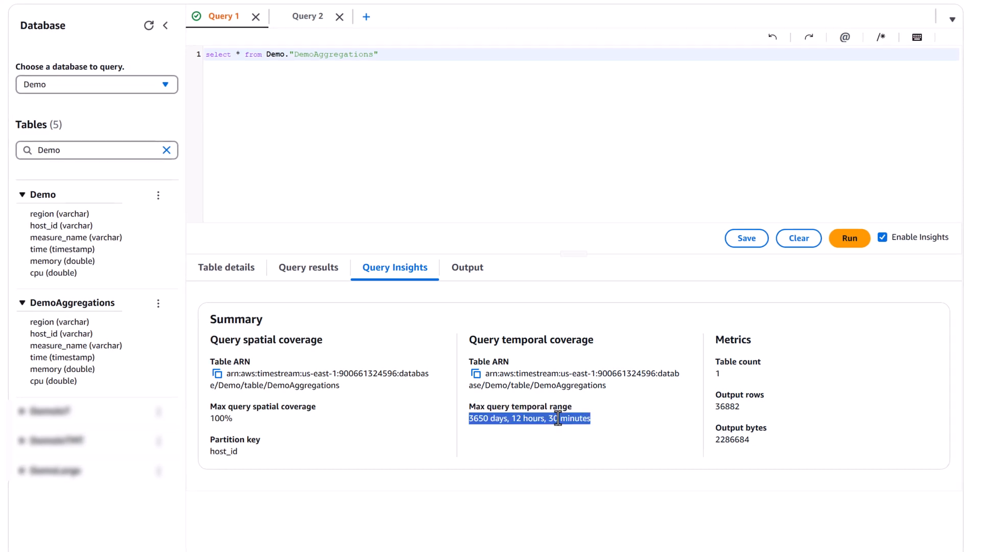
left_click(594, 415)
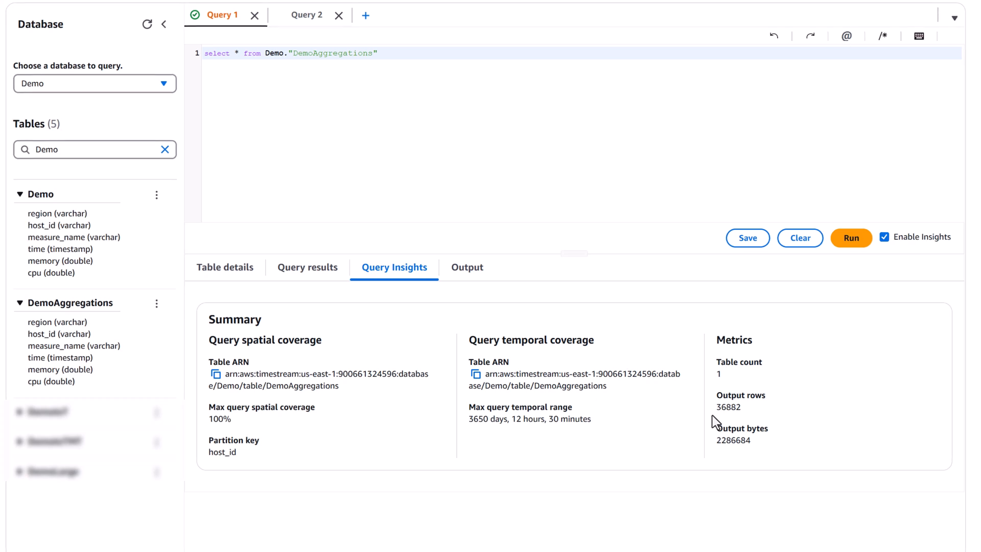
left_click(479, 284)
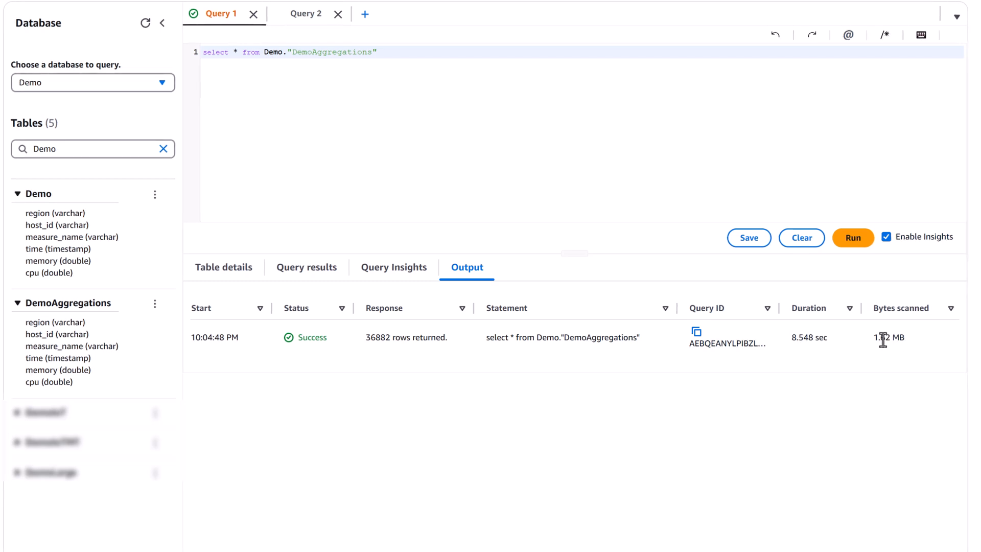
left_click(384, 276)
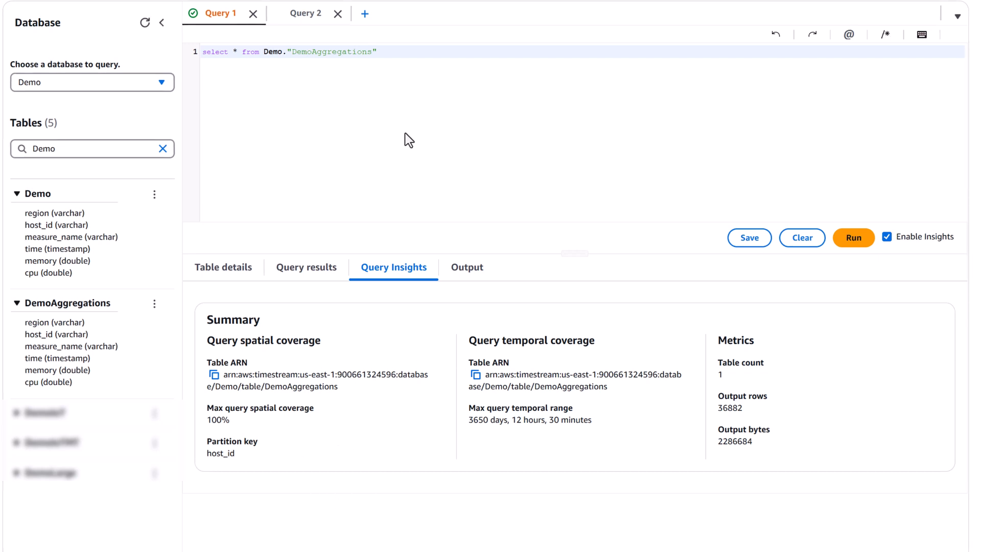
Step: Add the condition where host_id = 'host1' on a new line of the query and run it again
key("Return")
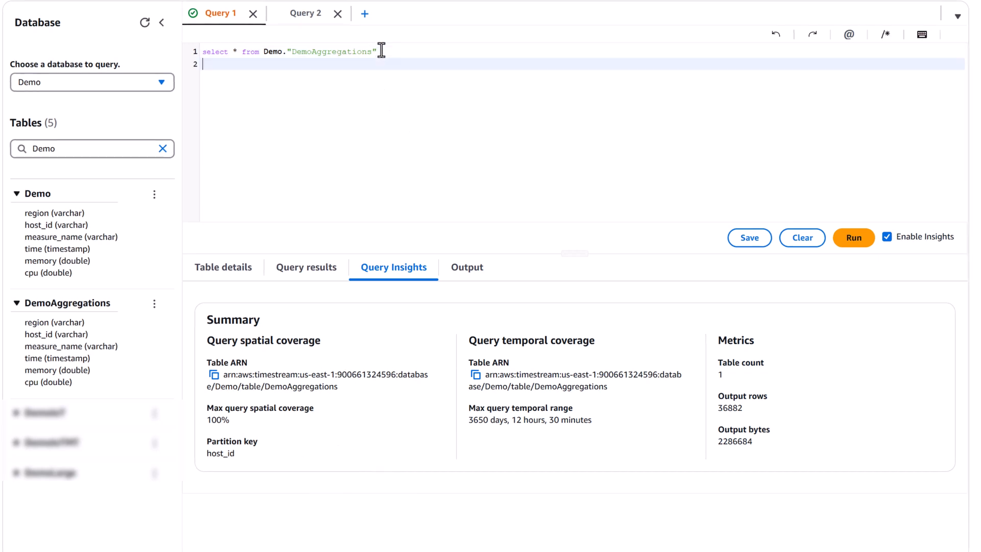
type("where host_id = 'host1")
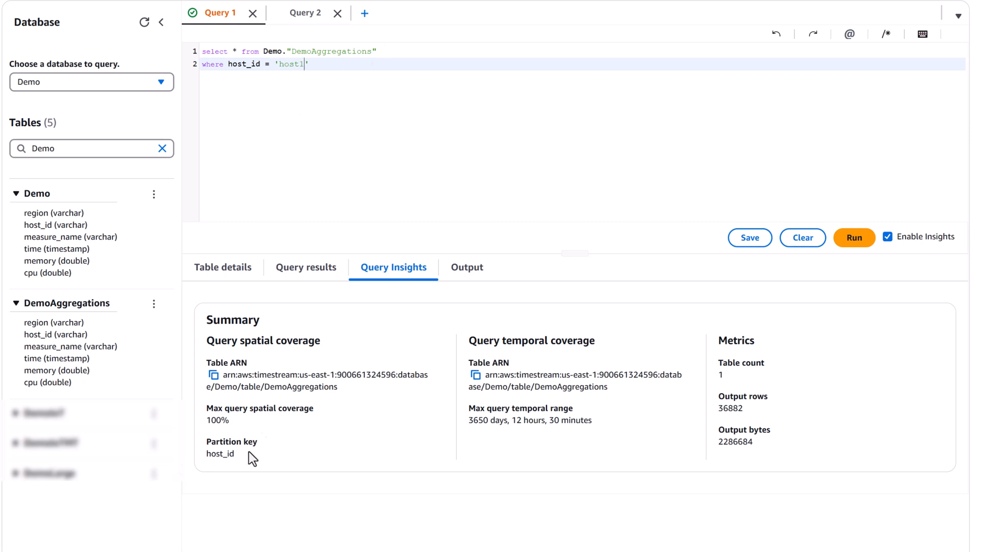
left_click(857, 240)
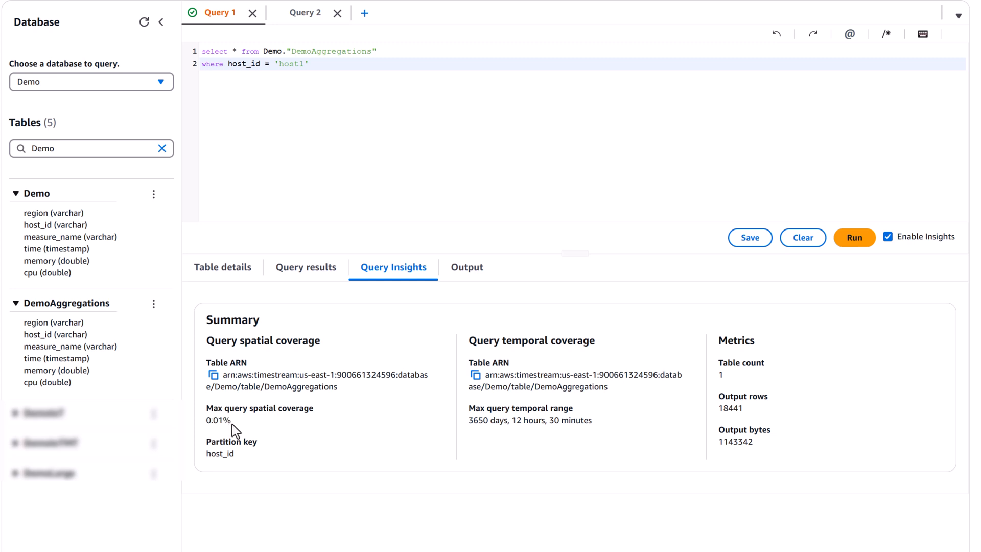
Step: Check the duration and bytes scanned in the output of the query filtered by host_id
left_click(477, 280)
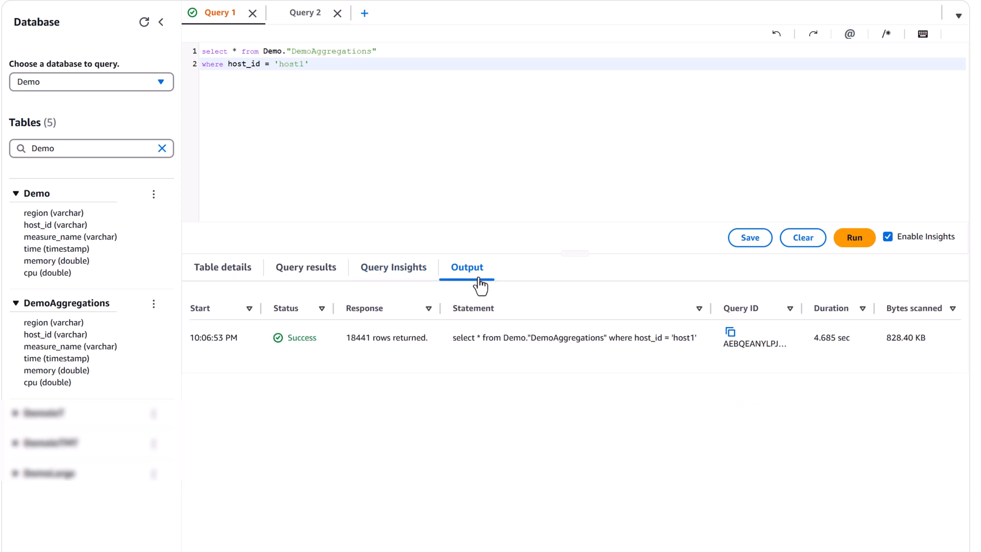
left_click(820, 345)
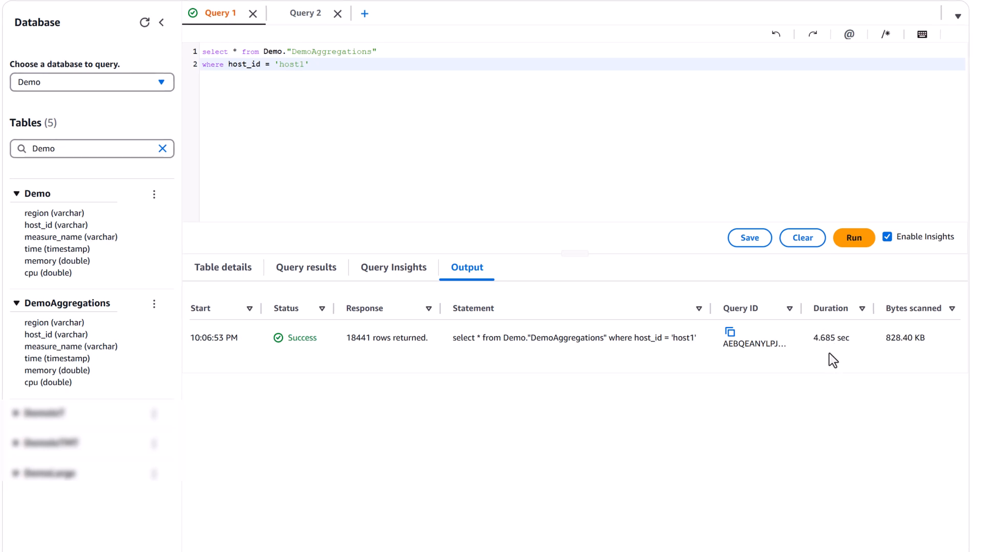
left_click_drag(882, 337, 912, 340)
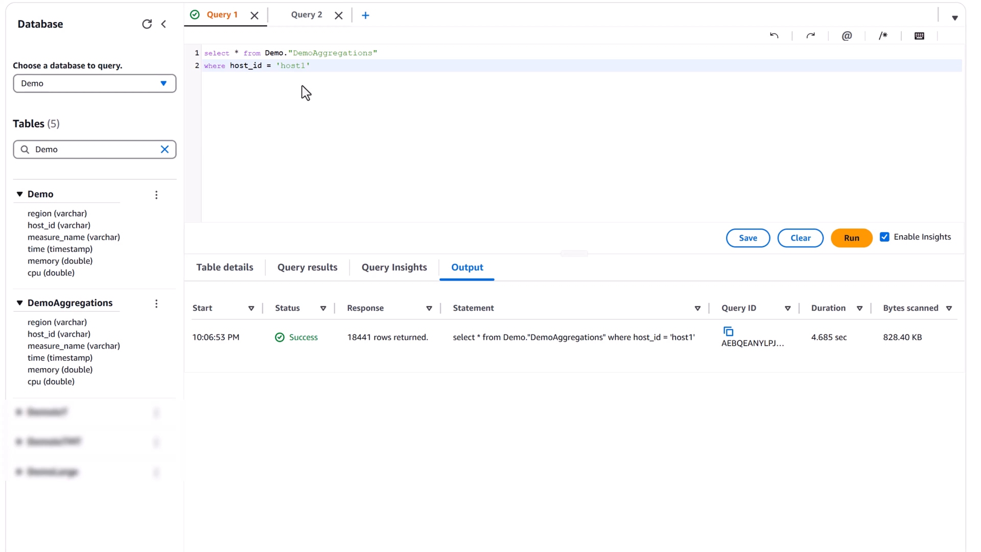
Step: Insert time between ago(2h) and now() on its own line between where and the host_id condition, and run the query
left_click(229, 68)
key("Return")
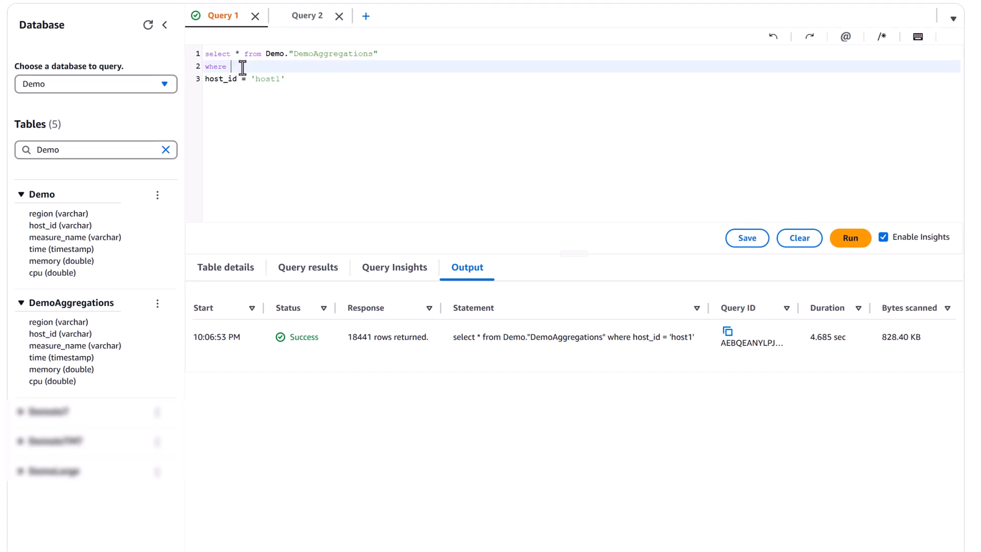
key("Return")
type("time ")
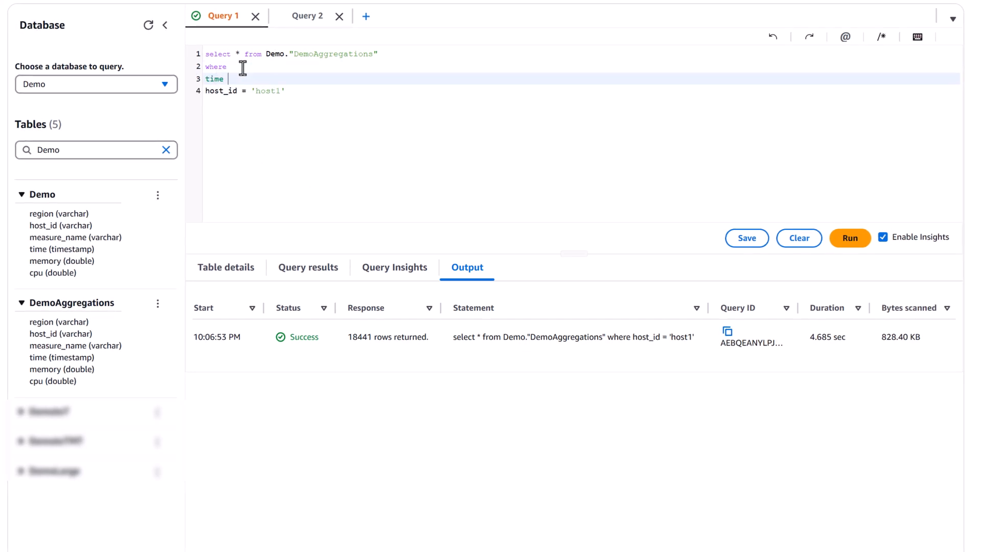
type("between ago(2h)")
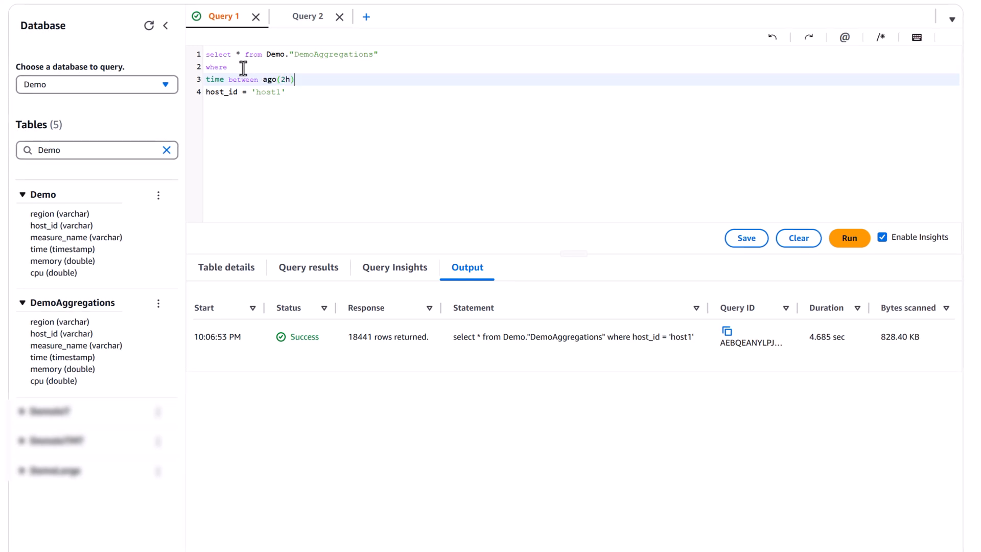
type(" and now(")
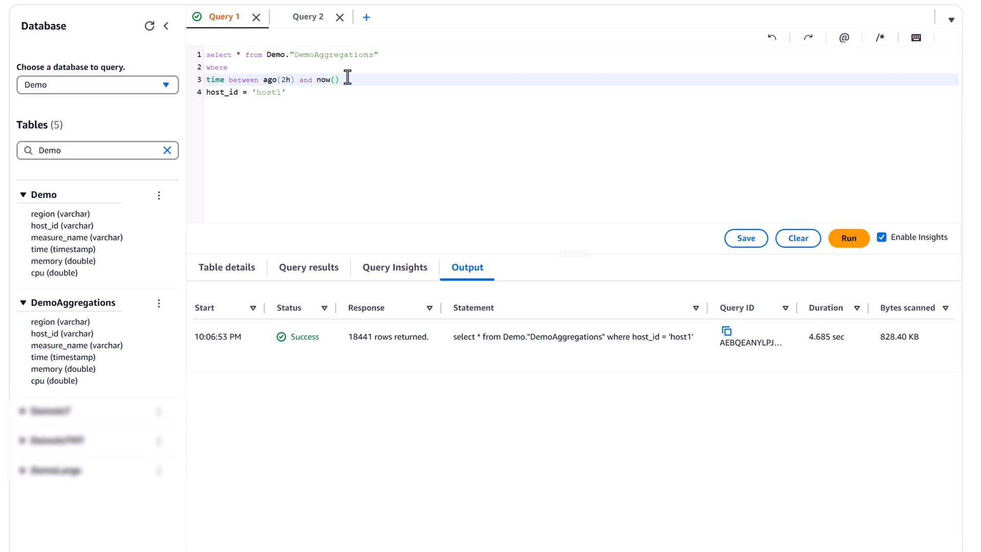
left_click(852, 242)
left_click(852, 244)
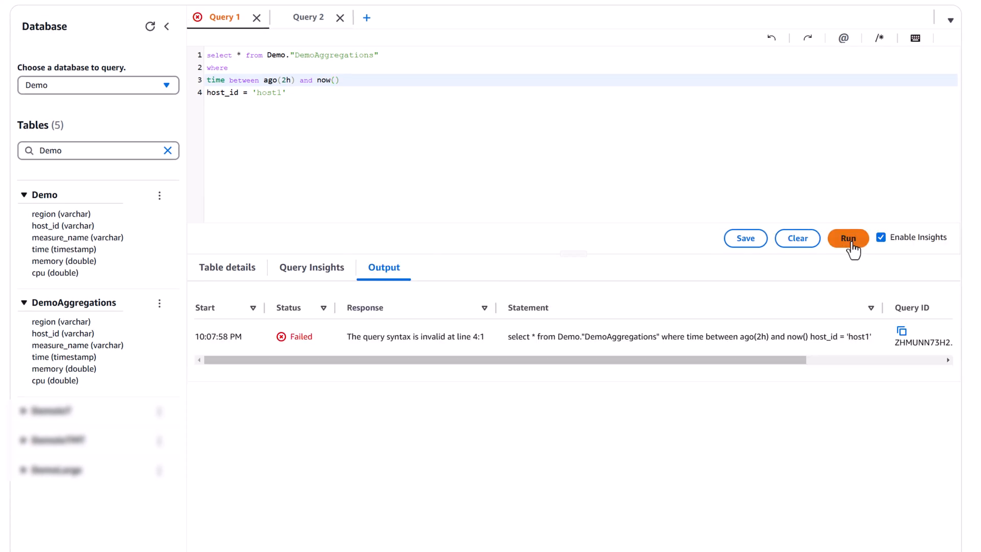
Step: Append "and" after now() to join the time and host_id conditions, and rerun the query
left_click(362, 79)
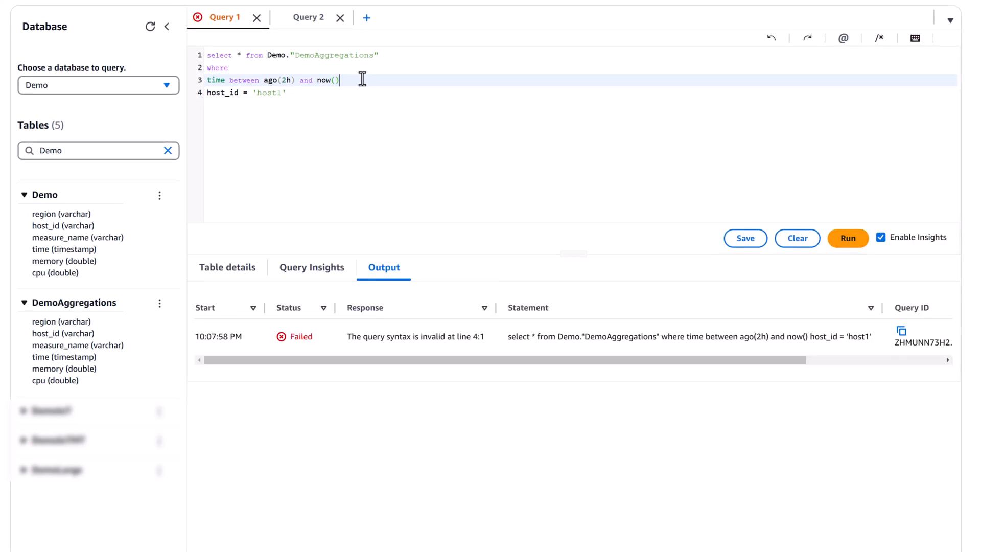
type("and")
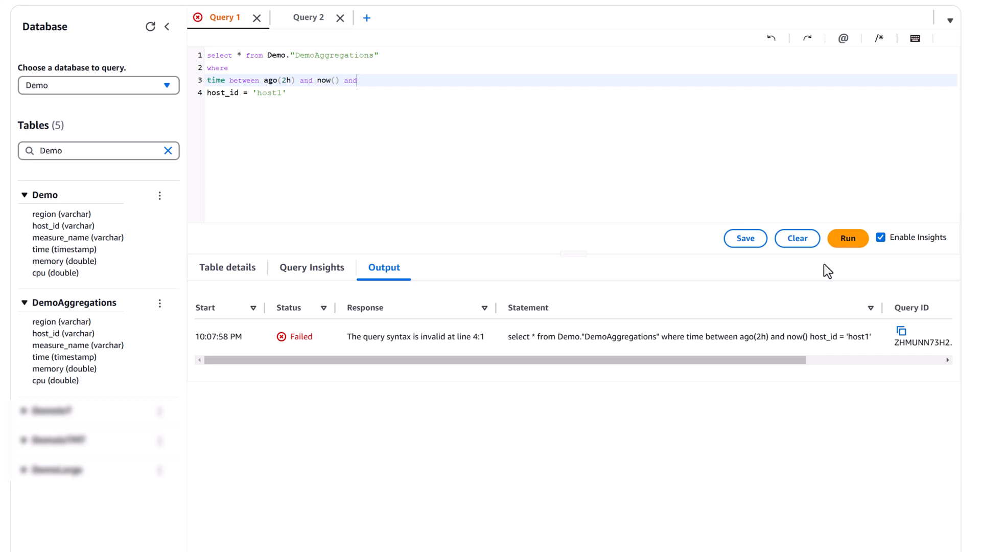
left_click(848, 238)
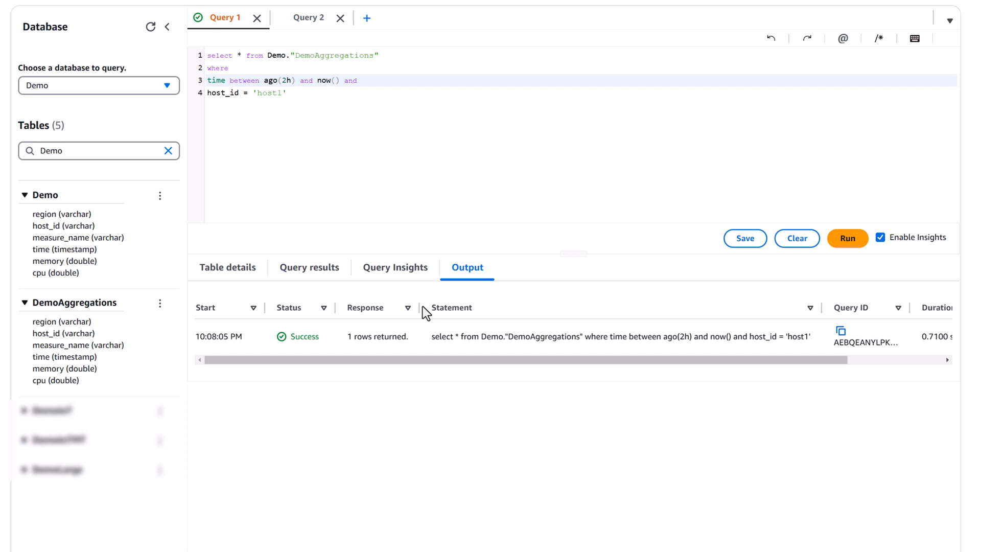
Step: Compare the time-filtered query's duration and bytes scanned in the output with its spatial and temporal coverage in the insights
left_click_drag(540, 360, 643, 368)
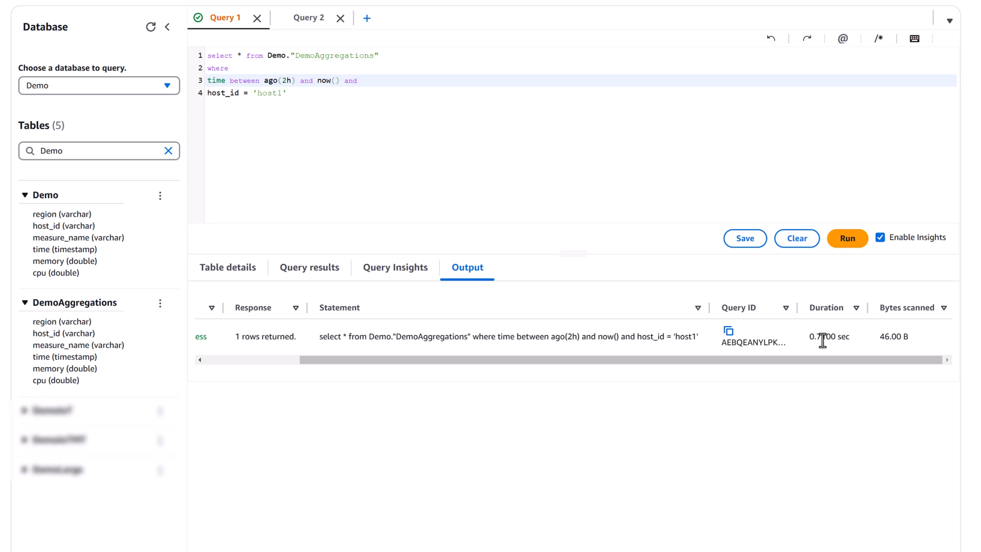
left_click_drag(880, 338, 904, 337)
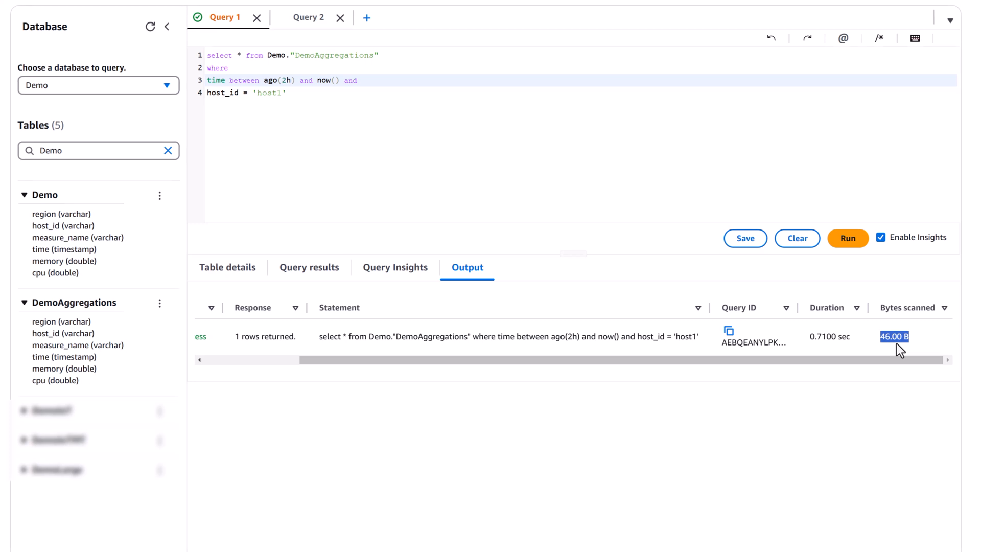
left_click(414, 279)
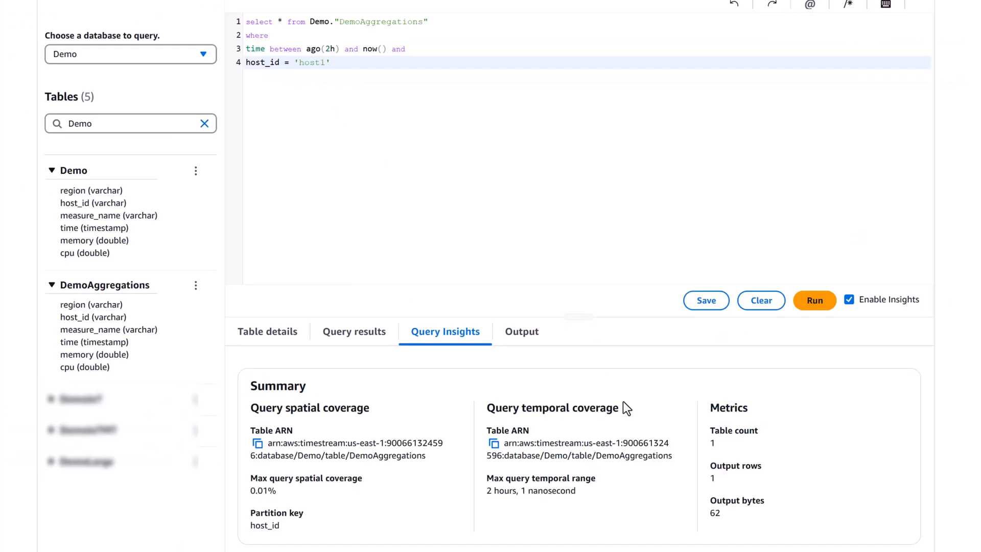
left_click(521, 333)
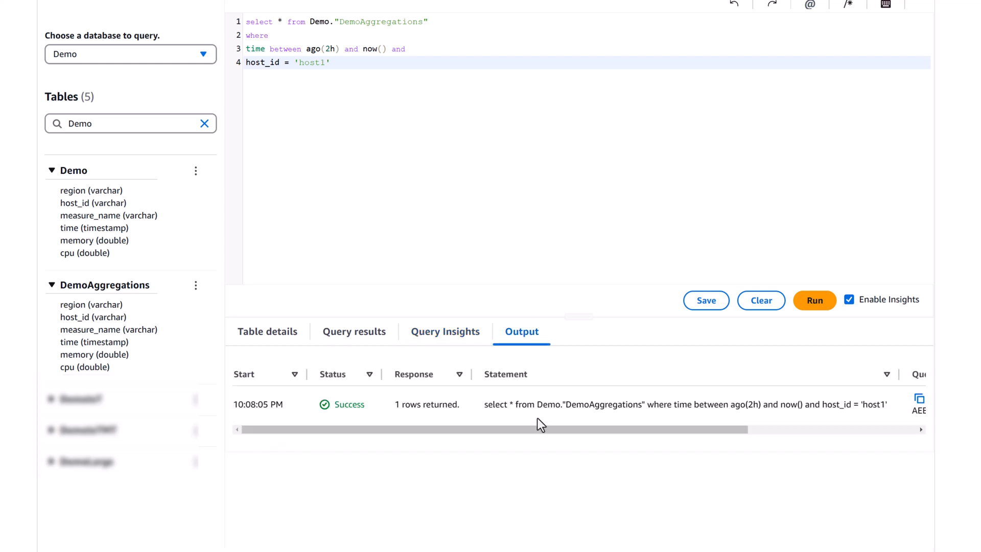
left_click_drag(542, 428, 819, 454)
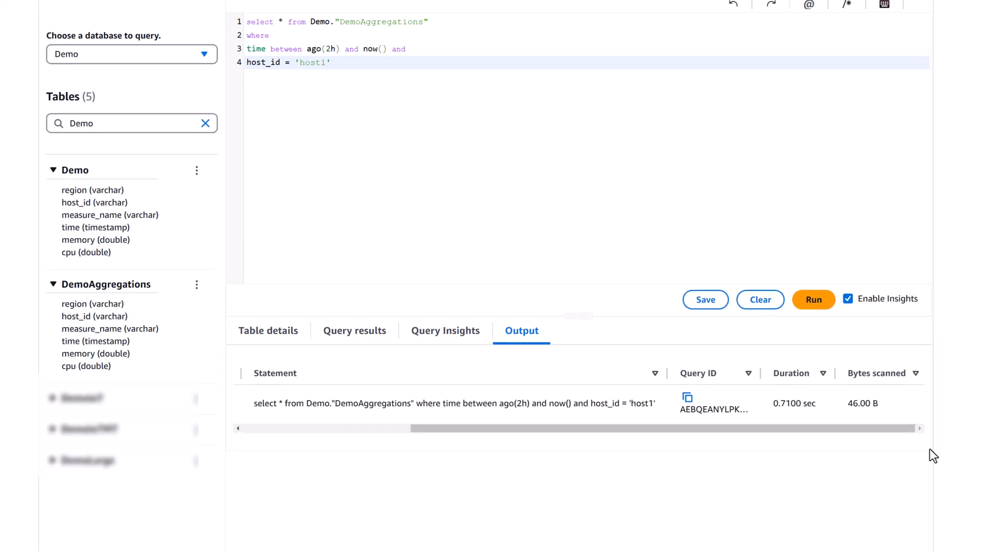
left_click(433, 337)
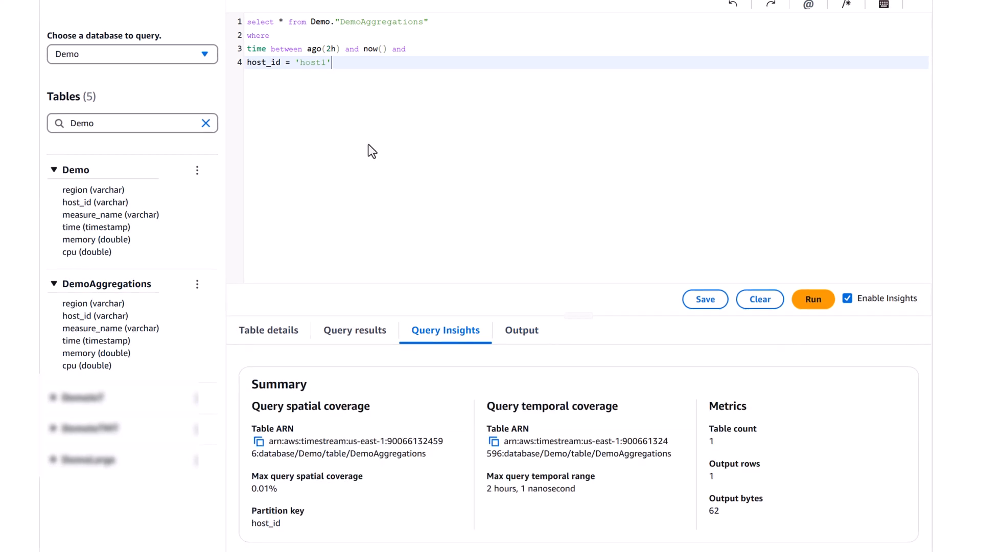
Step: Switch to Query 2 and place the cursor on its Demo.DemoAggregations line
scroll(368, 141, "up", 2)
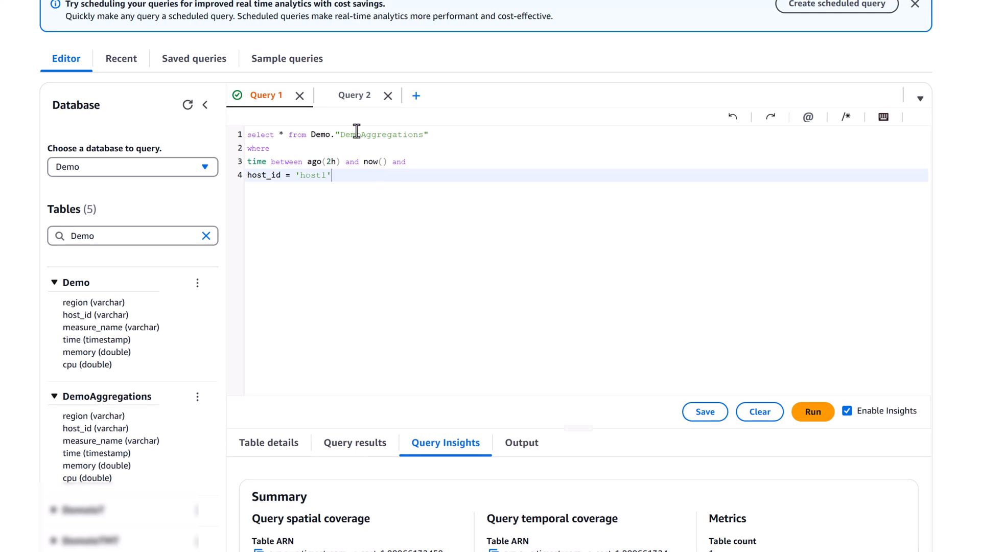
left_click(351, 97)
left_click(337, 174)
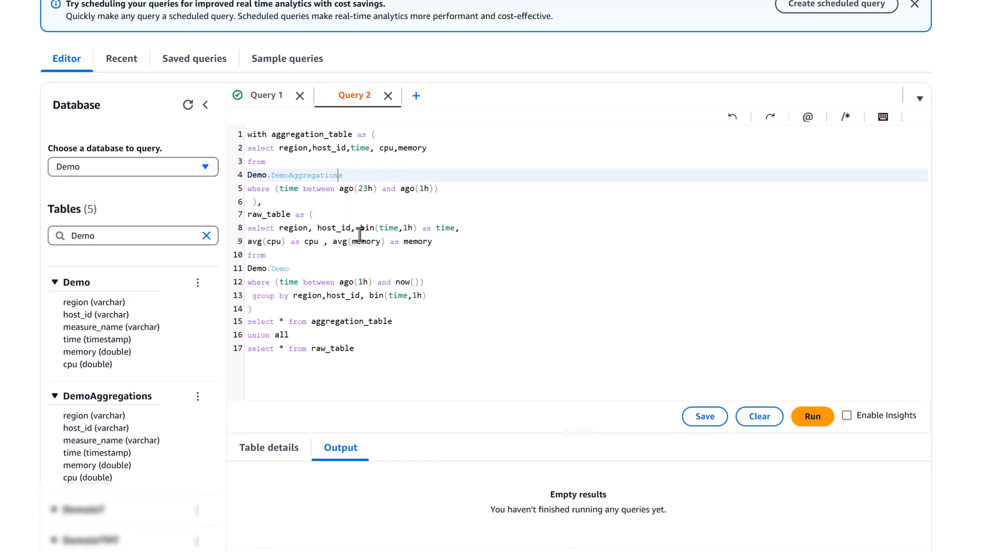
Step: Review Query 2's aggregation_table subquery, its raw_table subquery and the union all that combines them
left_click(437, 288)
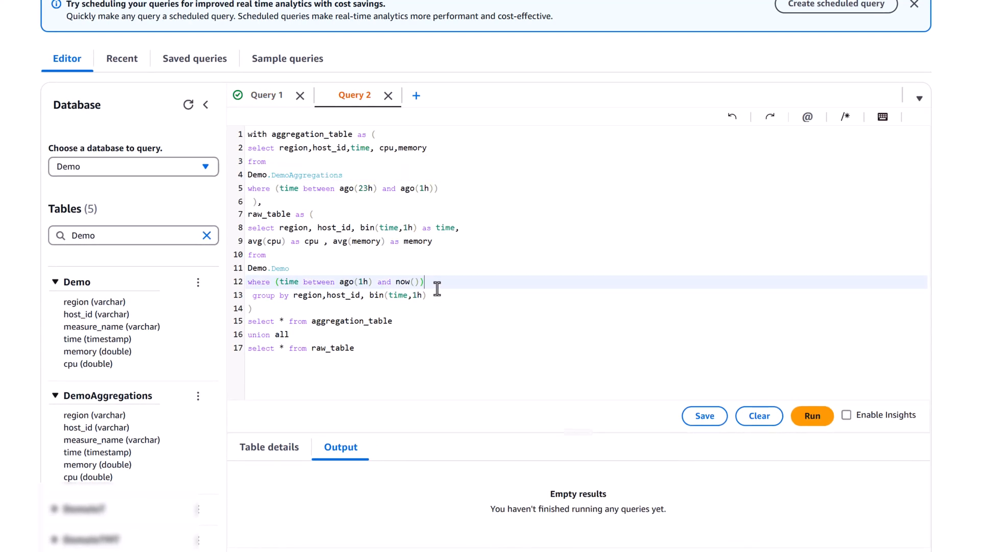
left_click_drag(438, 190, 237, 154)
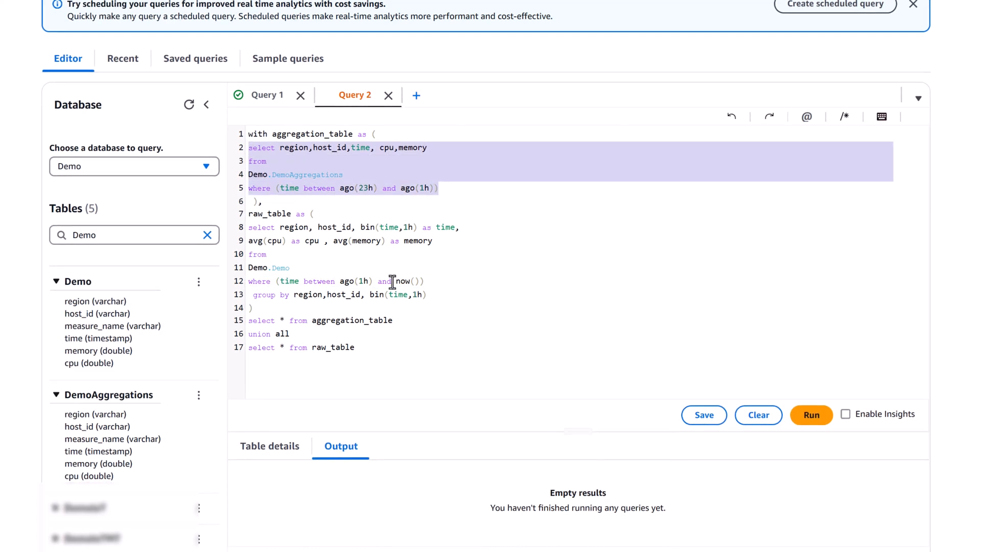
left_click(378, 257)
left_click_drag(437, 295, 249, 228)
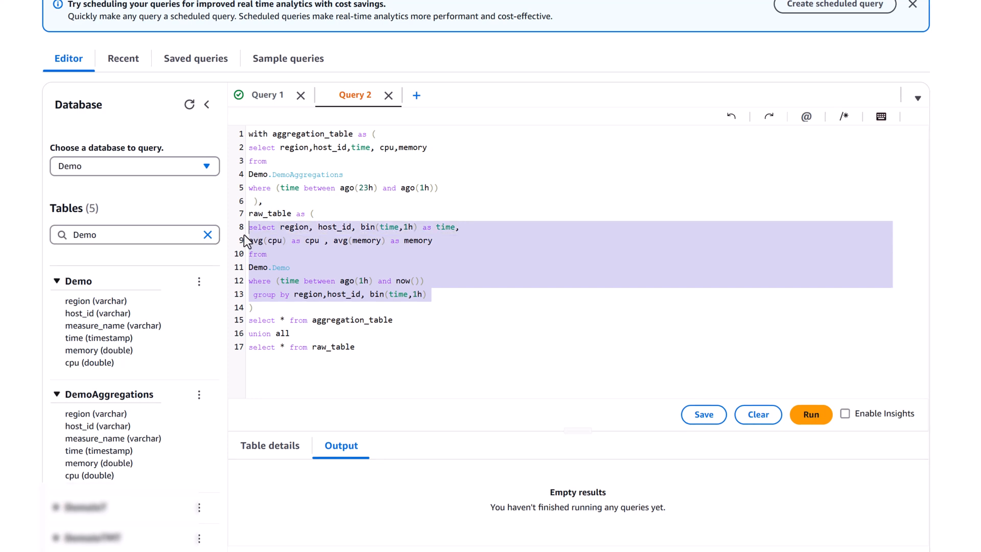
left_click(341, 265)
left_click(358, 346)
left_click(241, 325, "shift")
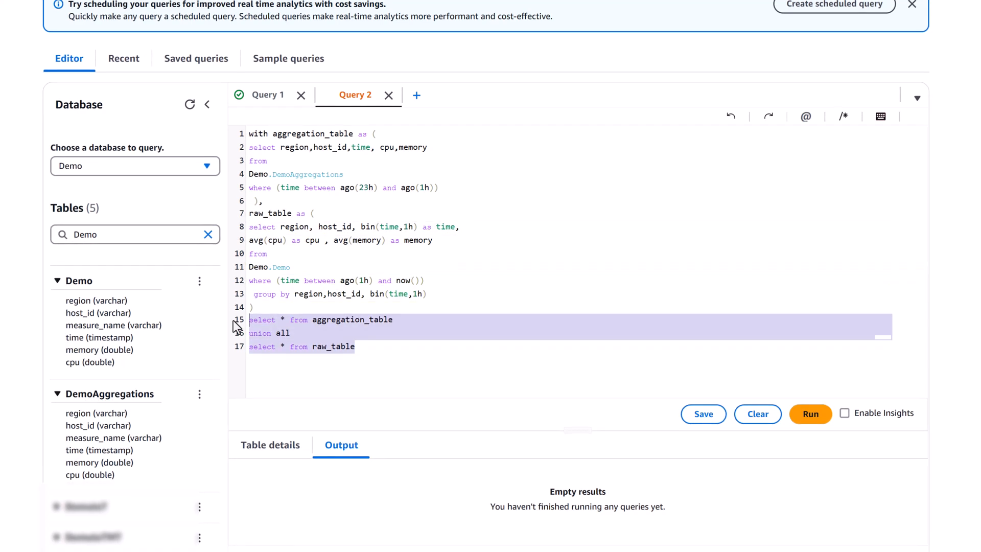
left_click_drag(370, 352, 243, 126)
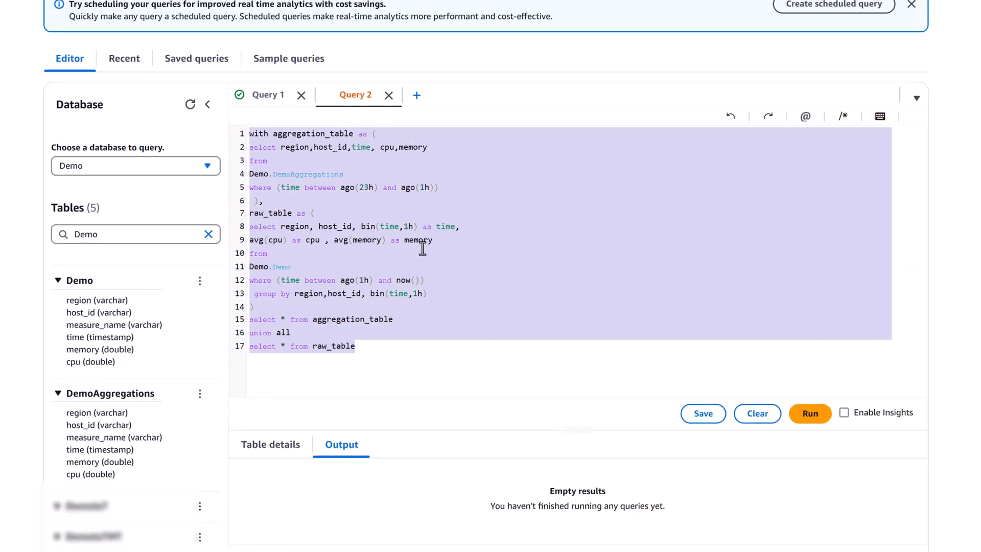
left_click(540, 282)
Step: Enable insights for Query 2 and run the query
left_click(843, 413)
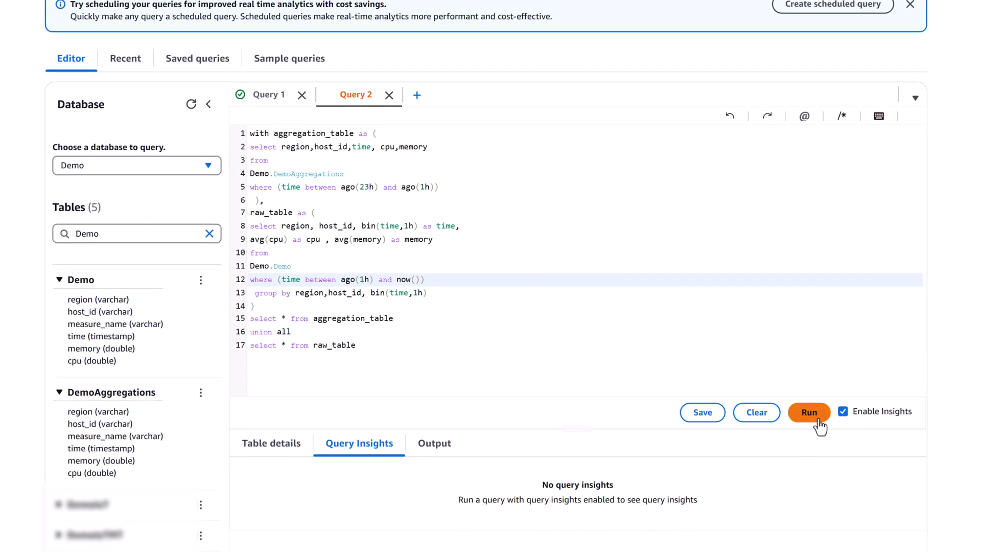
left_click(819, 416)
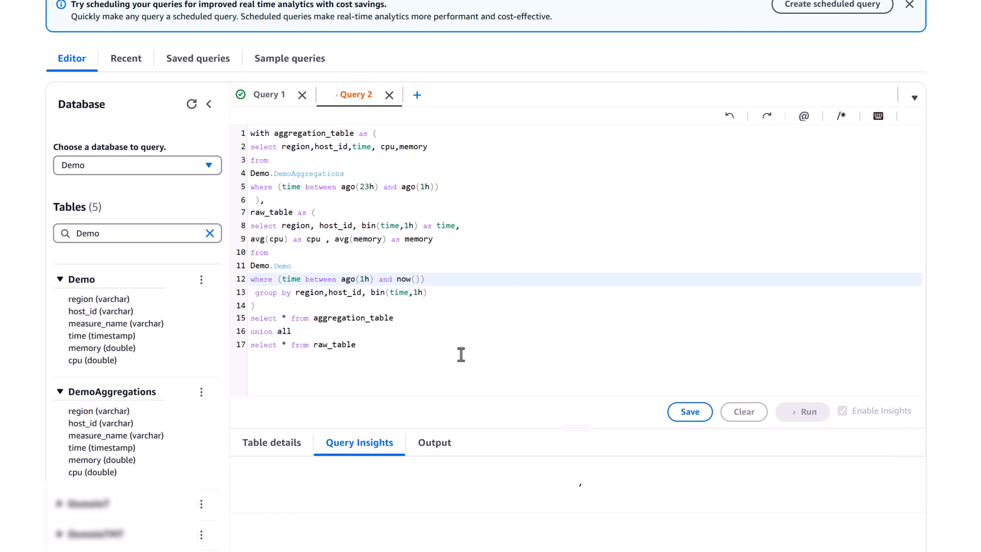
scroll(462, 347, "down", 3)
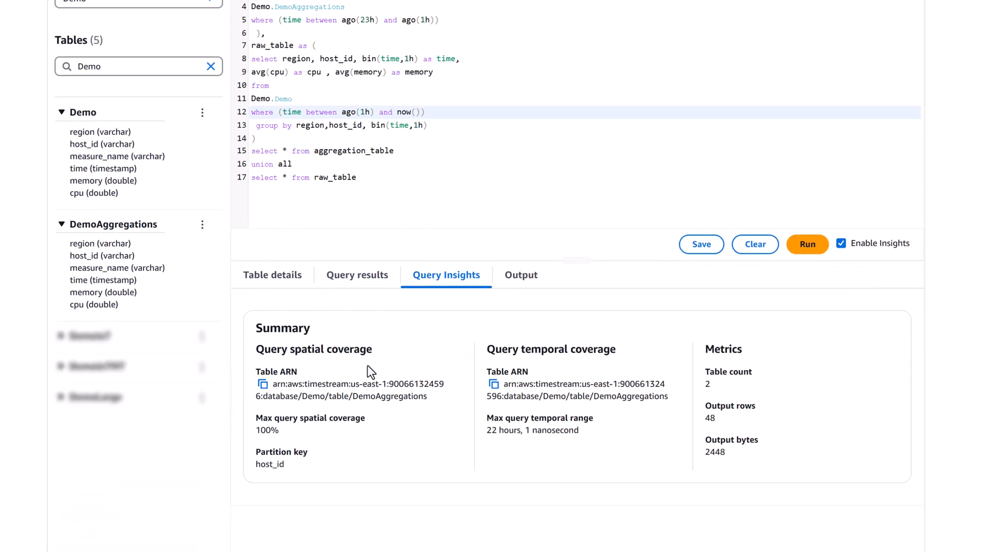
Step: Examine the query insights summary for the DemoAggregations spatial coverage, the maximum temporal range and the metrics
left_click_drag(356, 399, 413, 397)
left_click(389, 397)
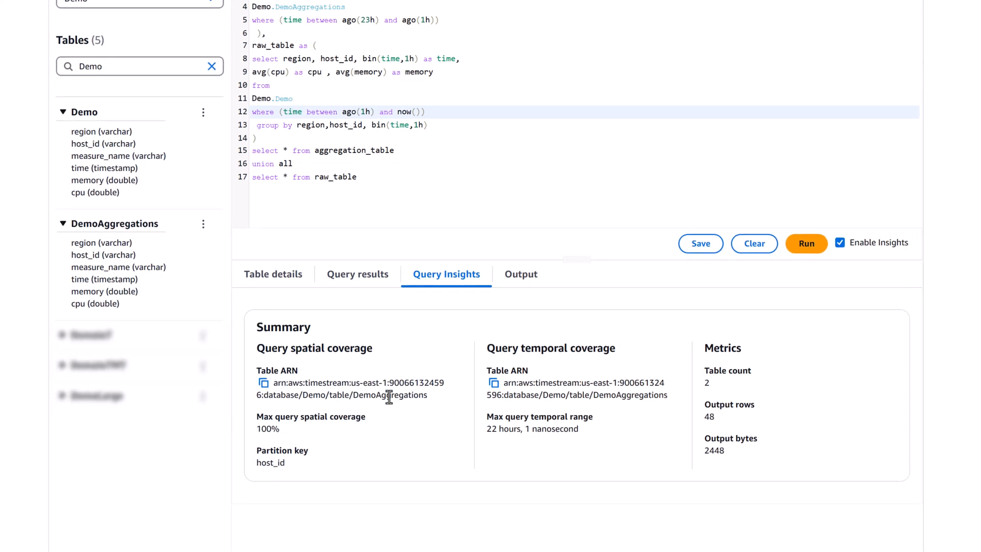
left_click_drag(355, 397, 429, 398)
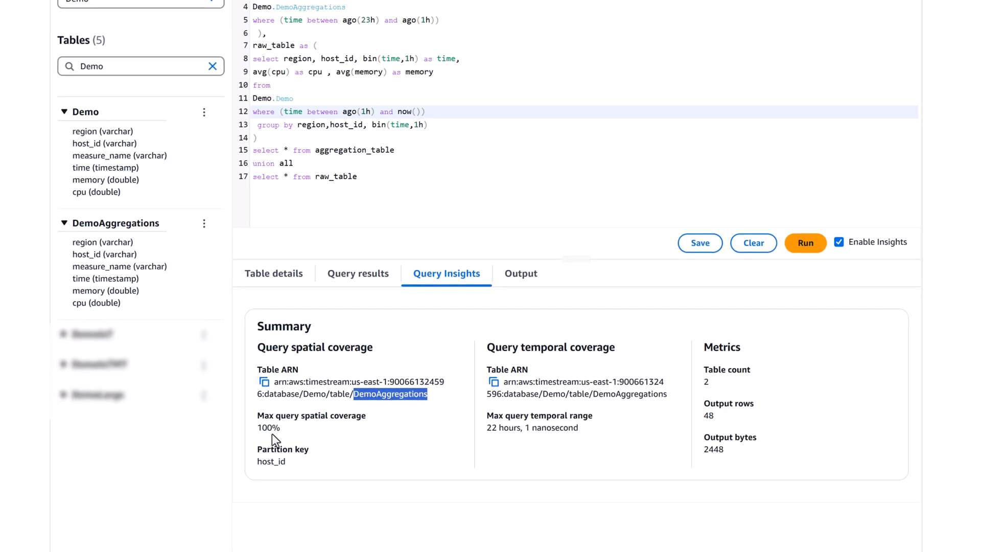
left_click(286, 426)
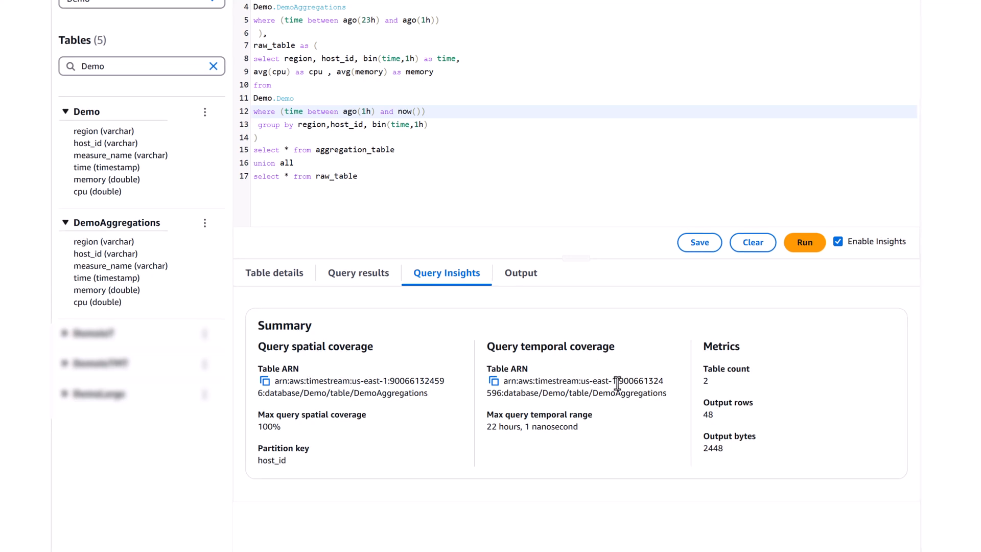
left_click_drag(593, 393, 665, 393)
left_click_drag(488, 426, 550, 438)
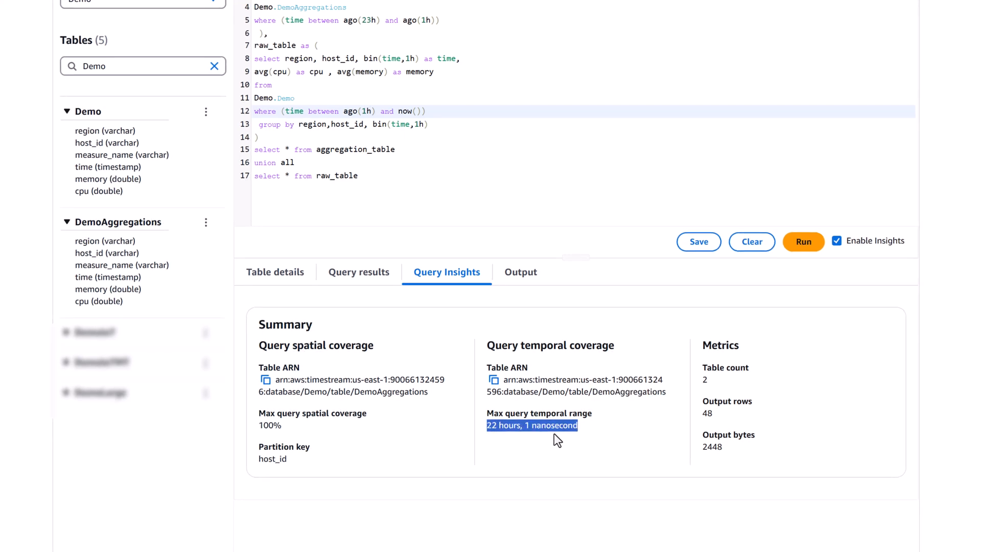
left_click(554, 434)
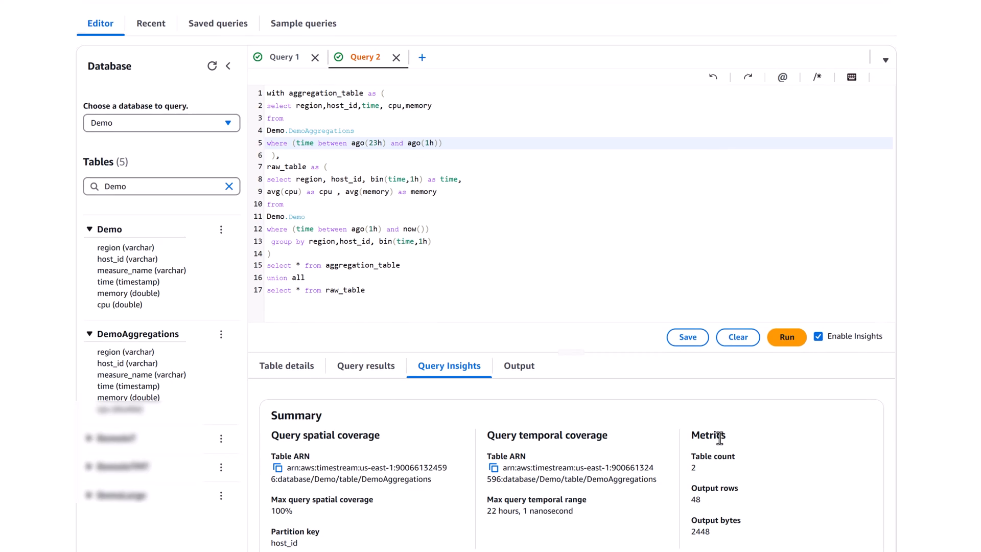
double_click(719, 398)
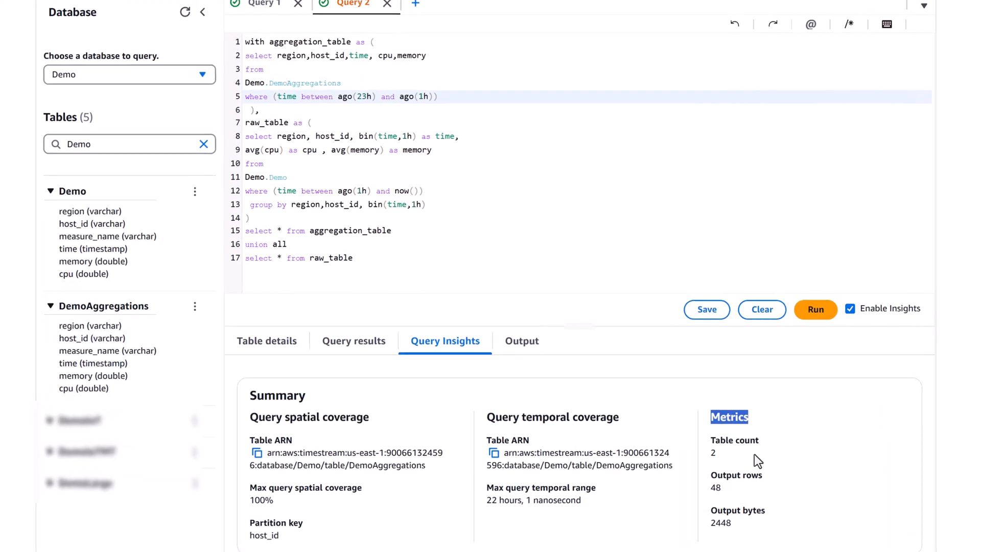
left_click(723, 461)
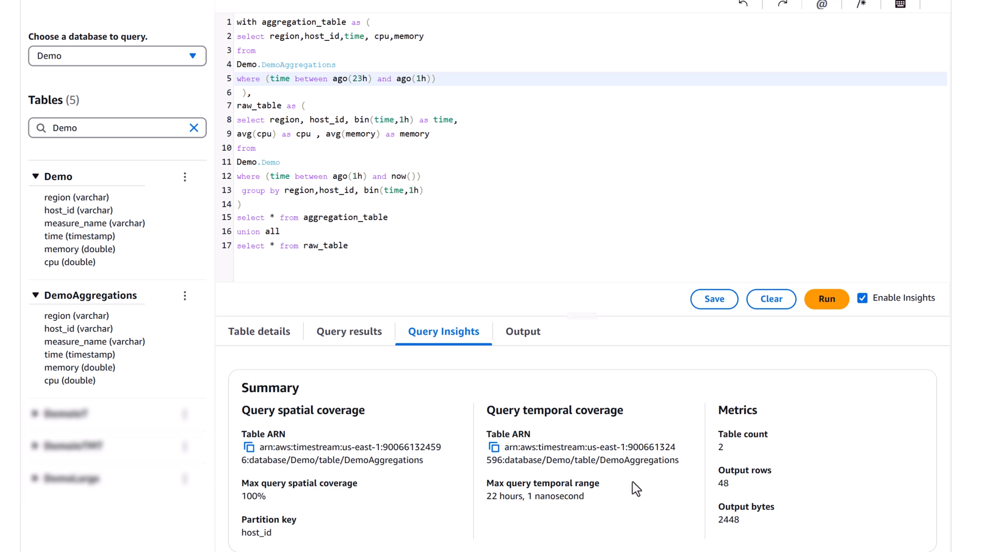
Step: Check the union query's duration and bytes scanned in the output, and return to the query insights
left_click(521, 339)
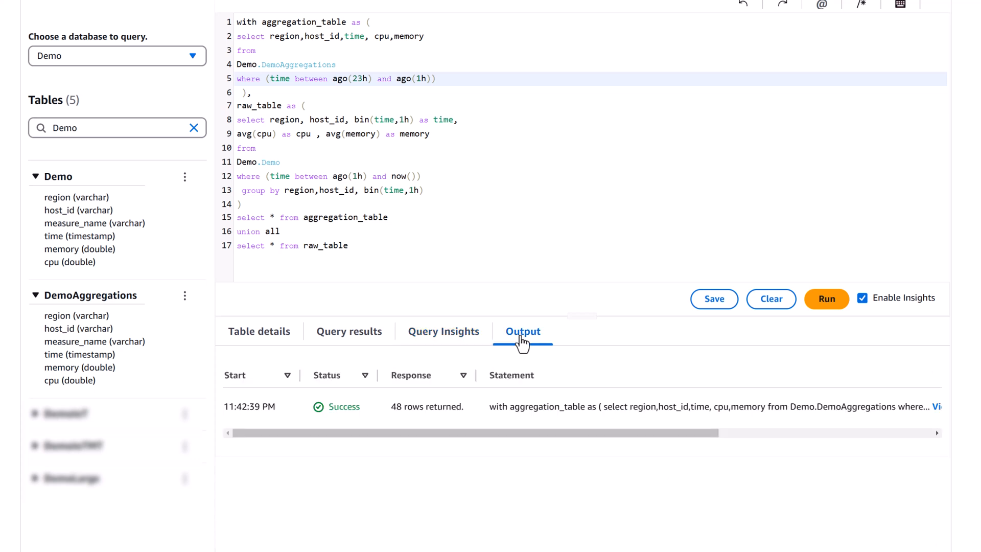
left_click_drag(704, 432, 918, 447)
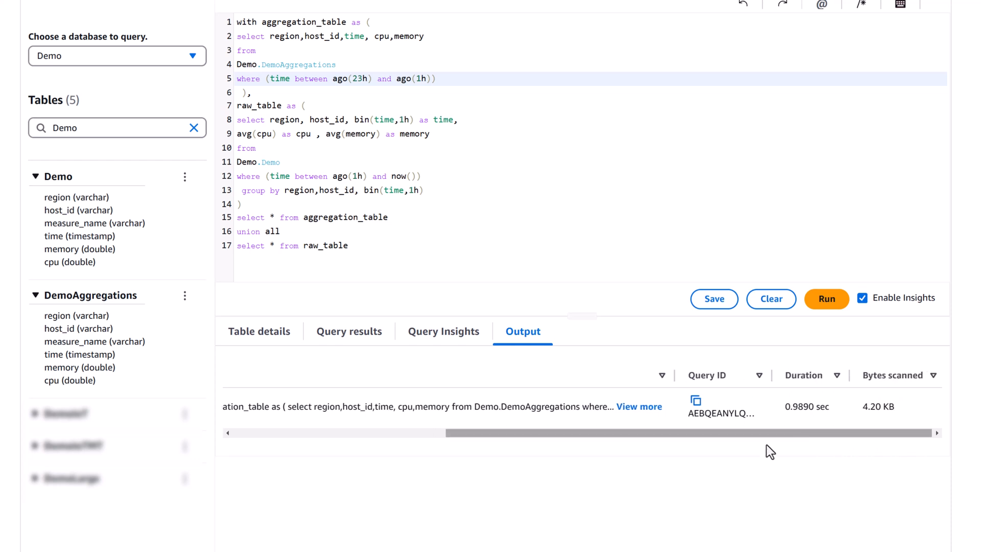
left_click(464, 342)
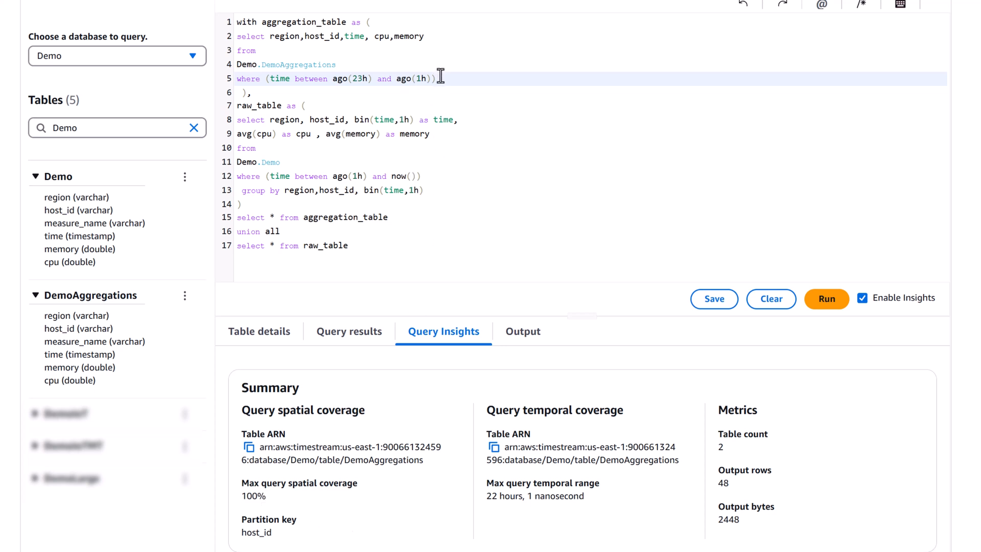
Step: Add and host_id = 'host1' on a new line after the DemoAggregations time condition, and rerun the query
key("Return")
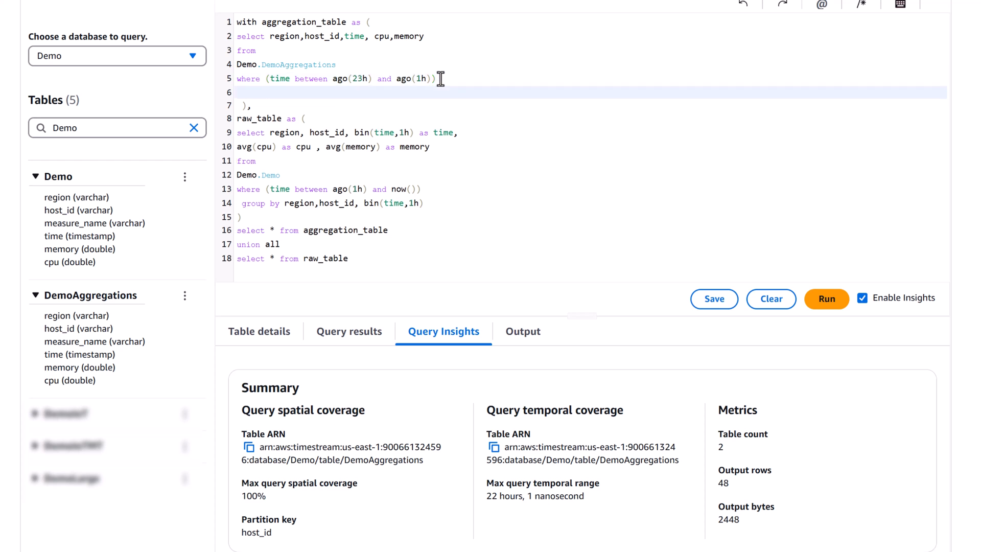
type("and h")
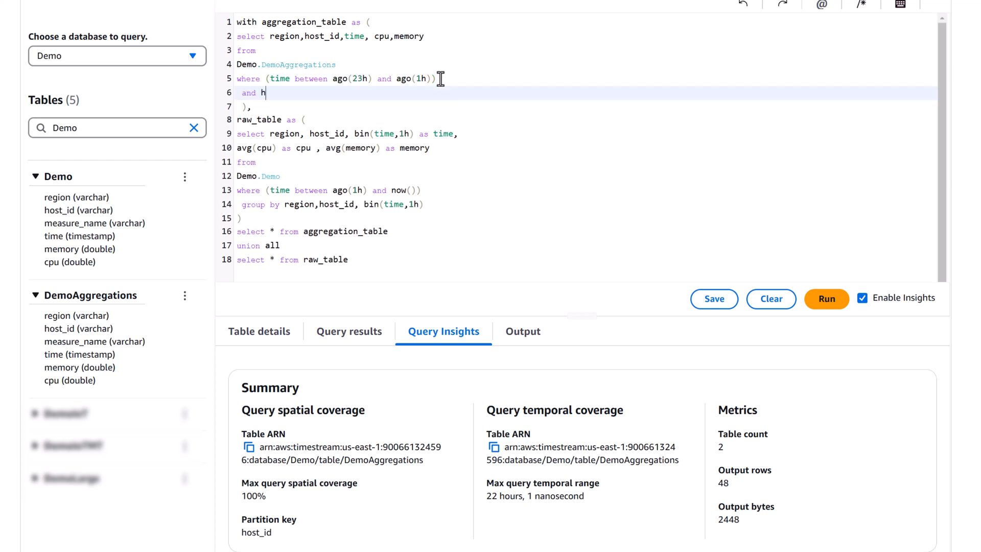
type("ost_id = 'host1")
left_click(818, 306)
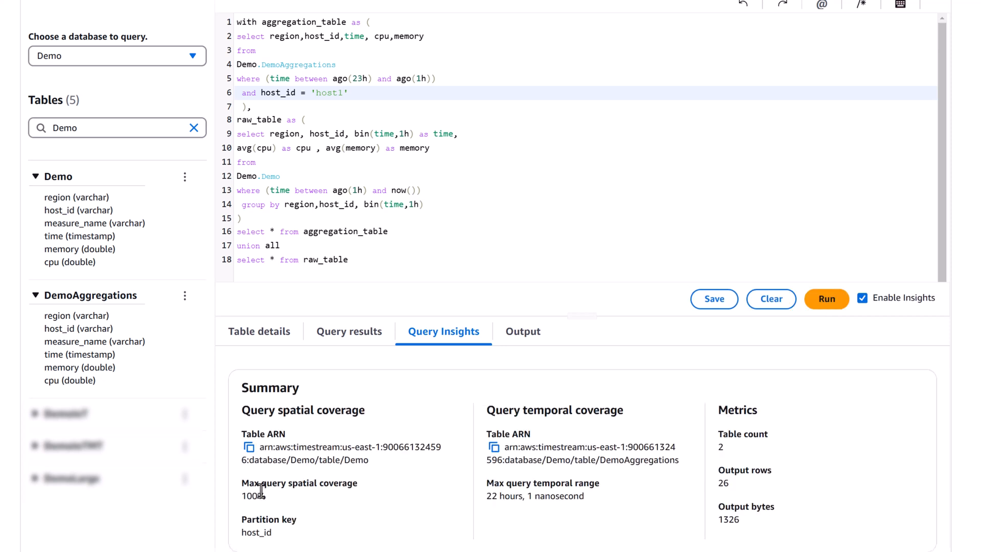
Step: Check the maximum spatial coverage in the insights and which table its ARN refers to
left_click_drag(242, 483, 287, 495)
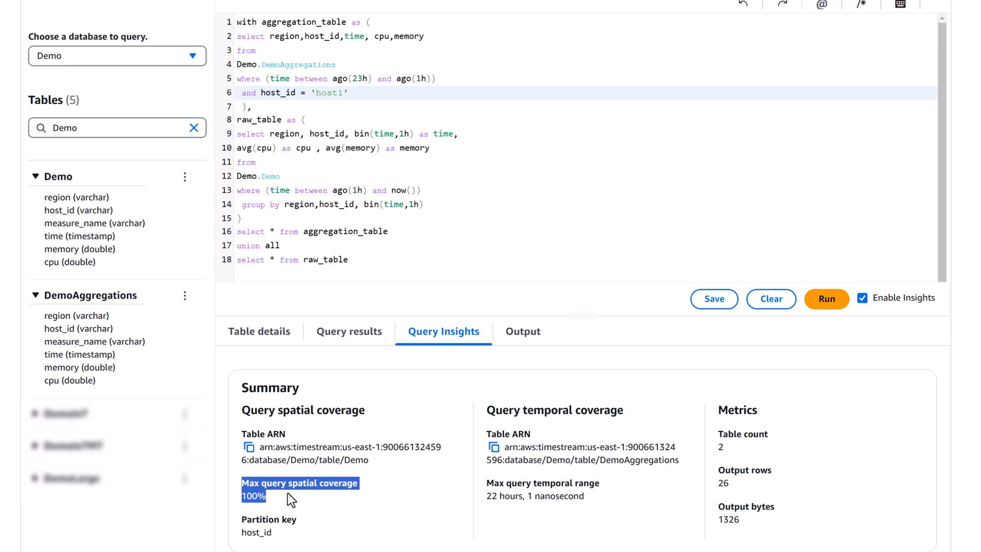
left_click(287, 492)
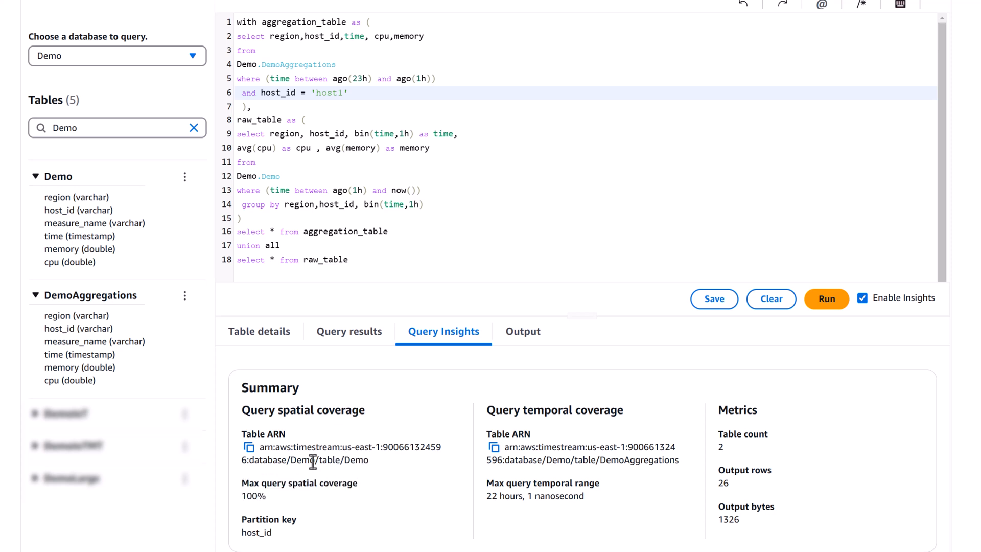
double_click(357, 460)
left_click(356, 487)
Step: Add and host_id = 'host1' below the time condition in the raw_table subquery on Demo.Demo, and rerun the query
left_click(429, 194)
key("Return")
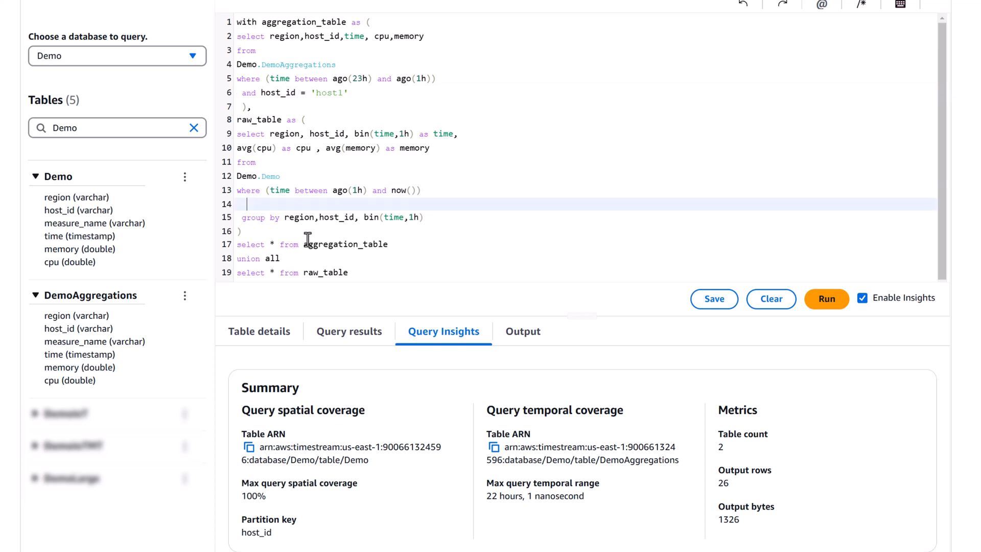
type("and host")
type("_id = ")
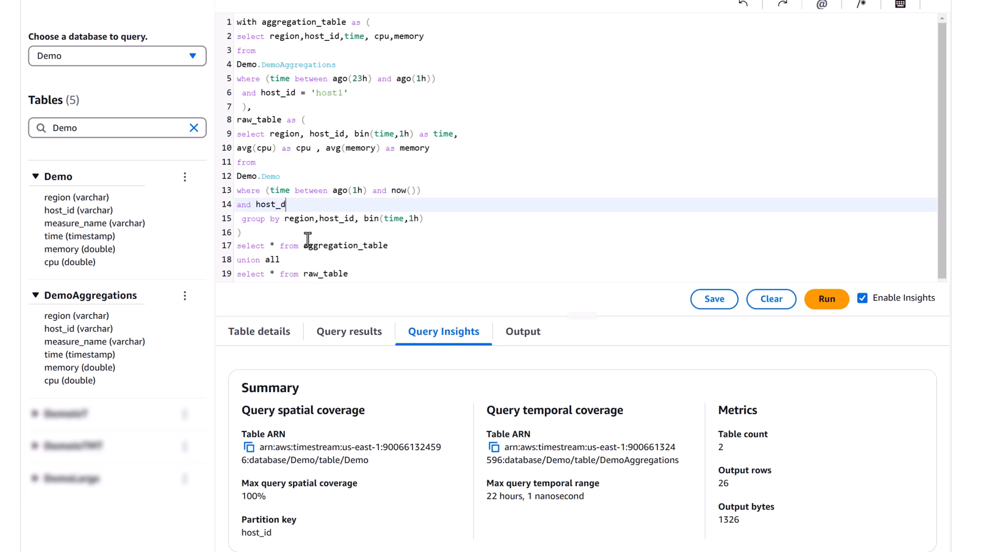
type("'host1")
left_click(819, 305)
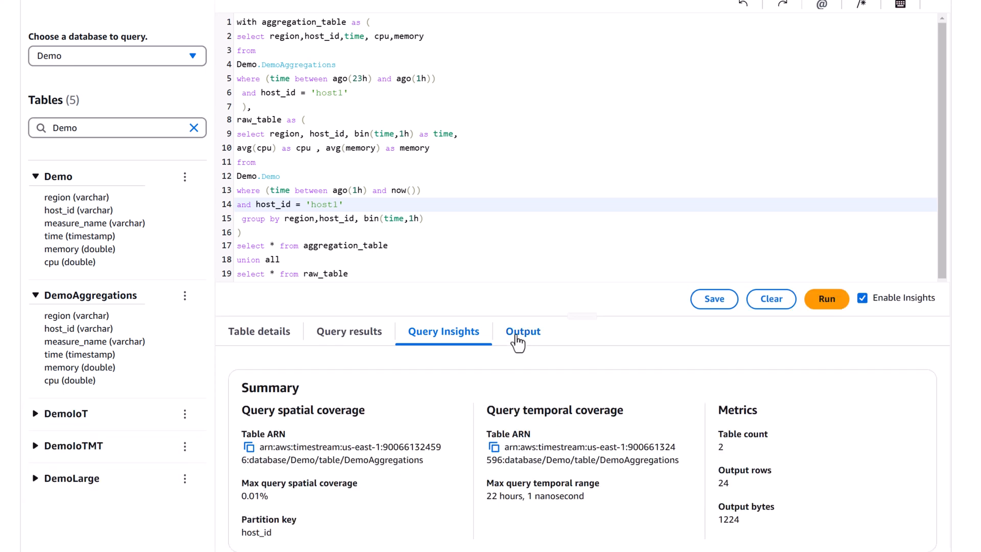
Step: Check the duration and bytes scanned in the output for the query with both subqueries filtered by host_id
left_click(520, 338)
left_click_drag(676, 435, 893, 433)
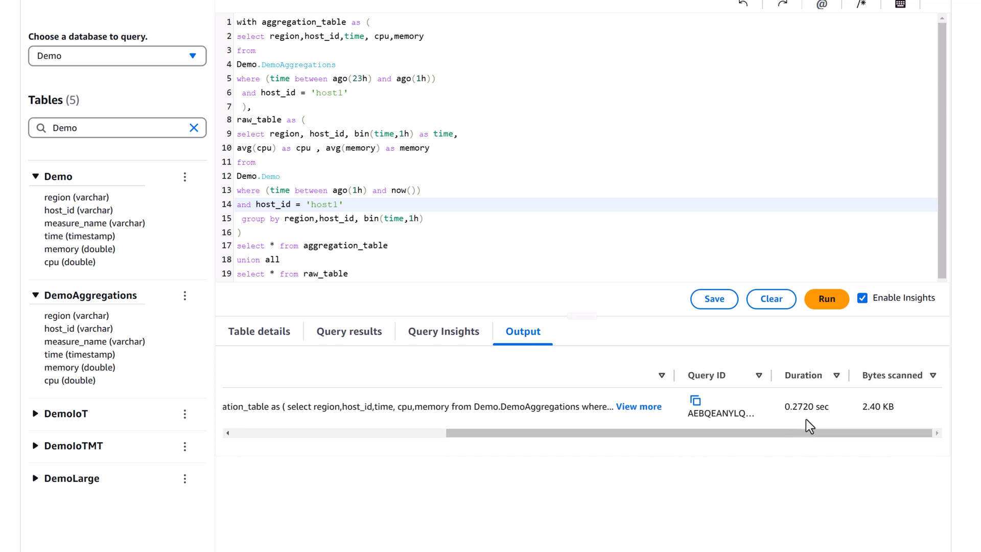